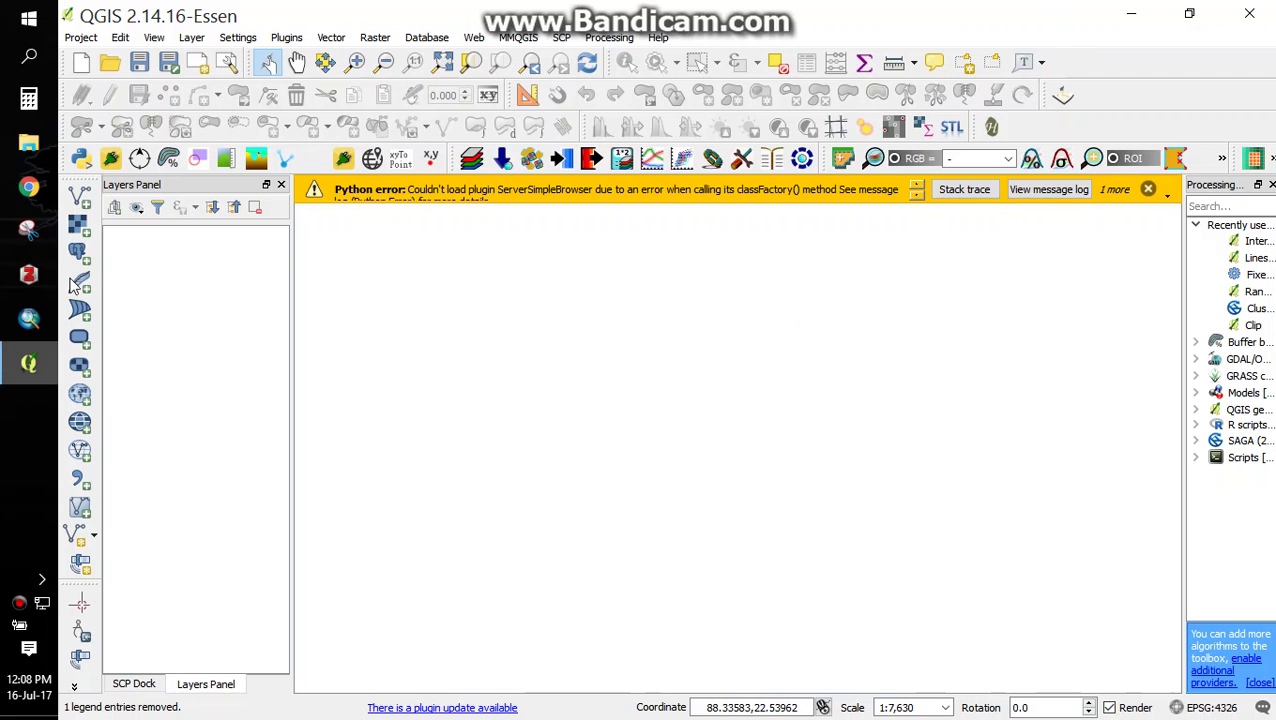
# Step: Add 'Georeferenc image' from the Georefarence folder as a raster layer
pyautogui.click(79, 224)
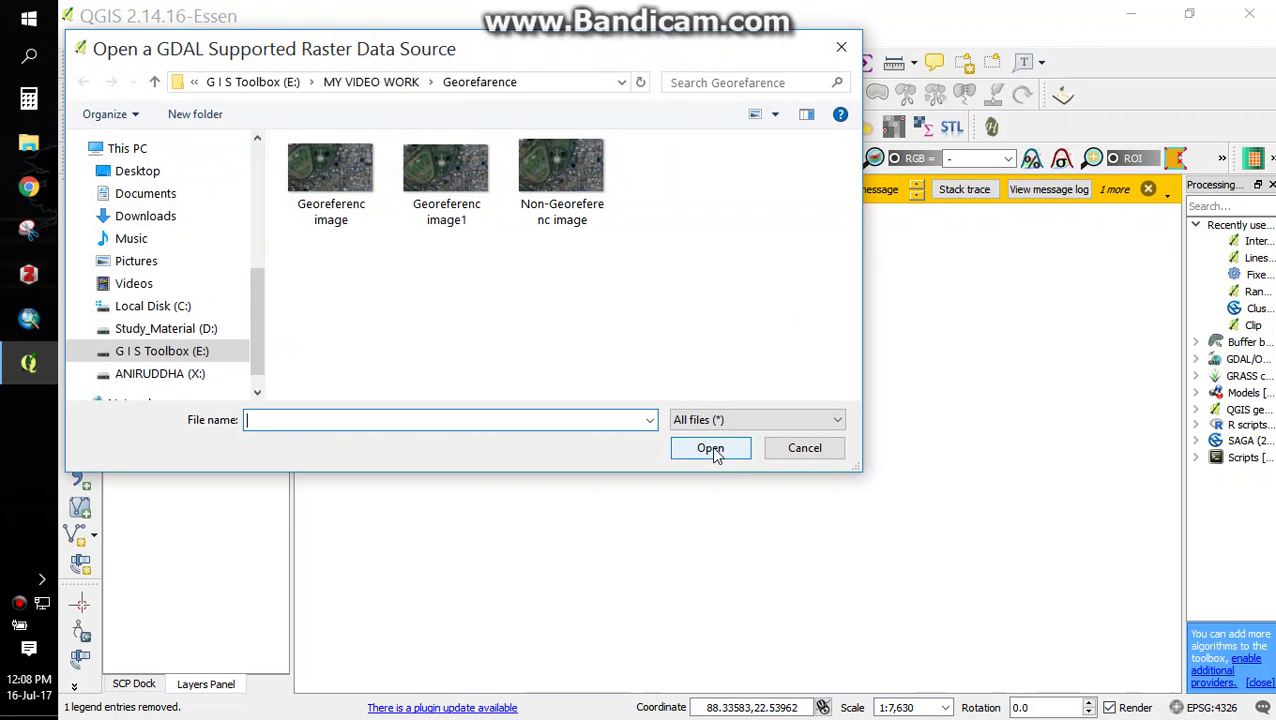
pyautogui.click(340, 195)
pyautogui.click(716, 450)
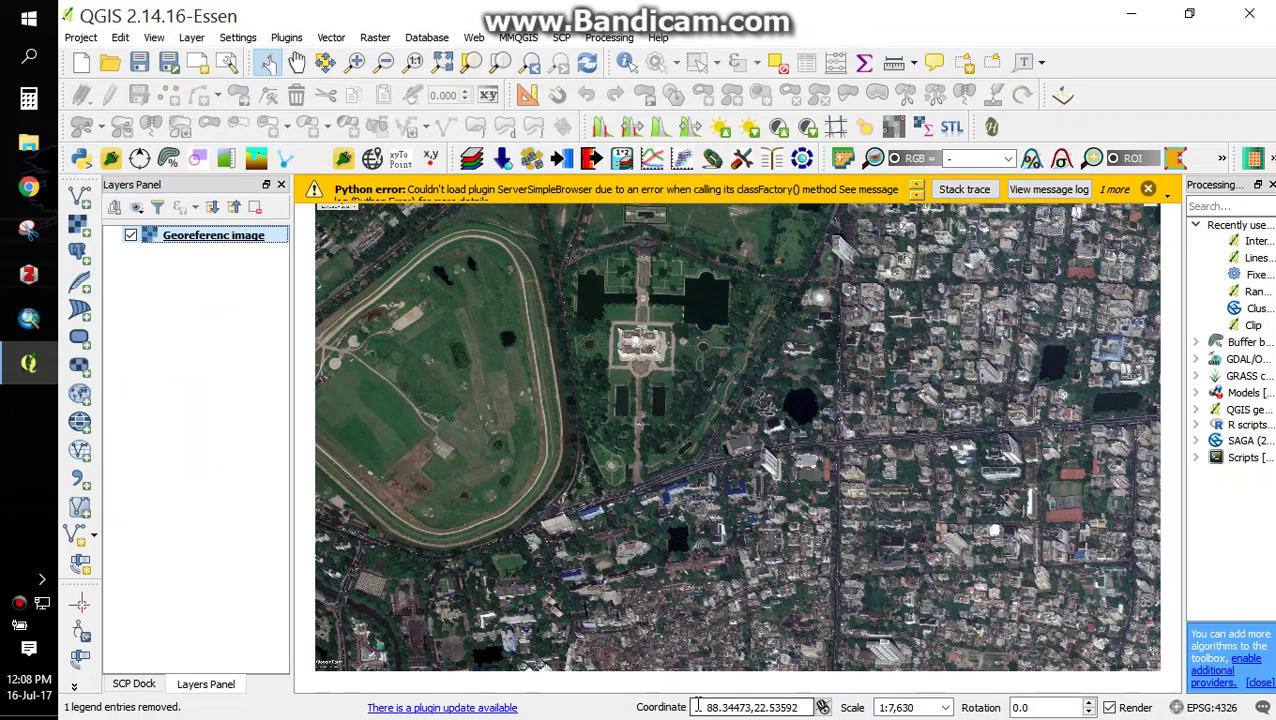
# Step: Select the displayed latitude and longitude coordinate values of the map
pyautogui.moveTo(704, 707); pyautogui.dragTo(798, 708)
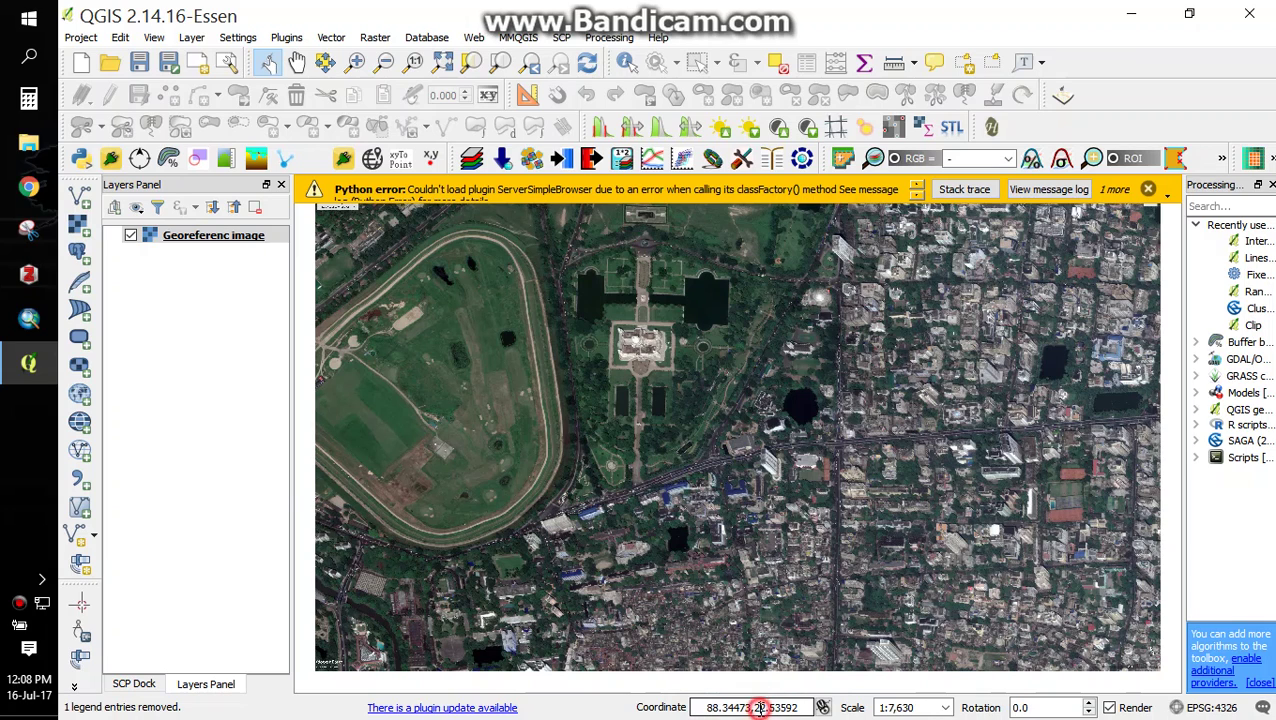
pyautogui.doubleClick(763, 707)
pyautogui.moveTo(751, 707); pyautogui.dragTo(698, 710)
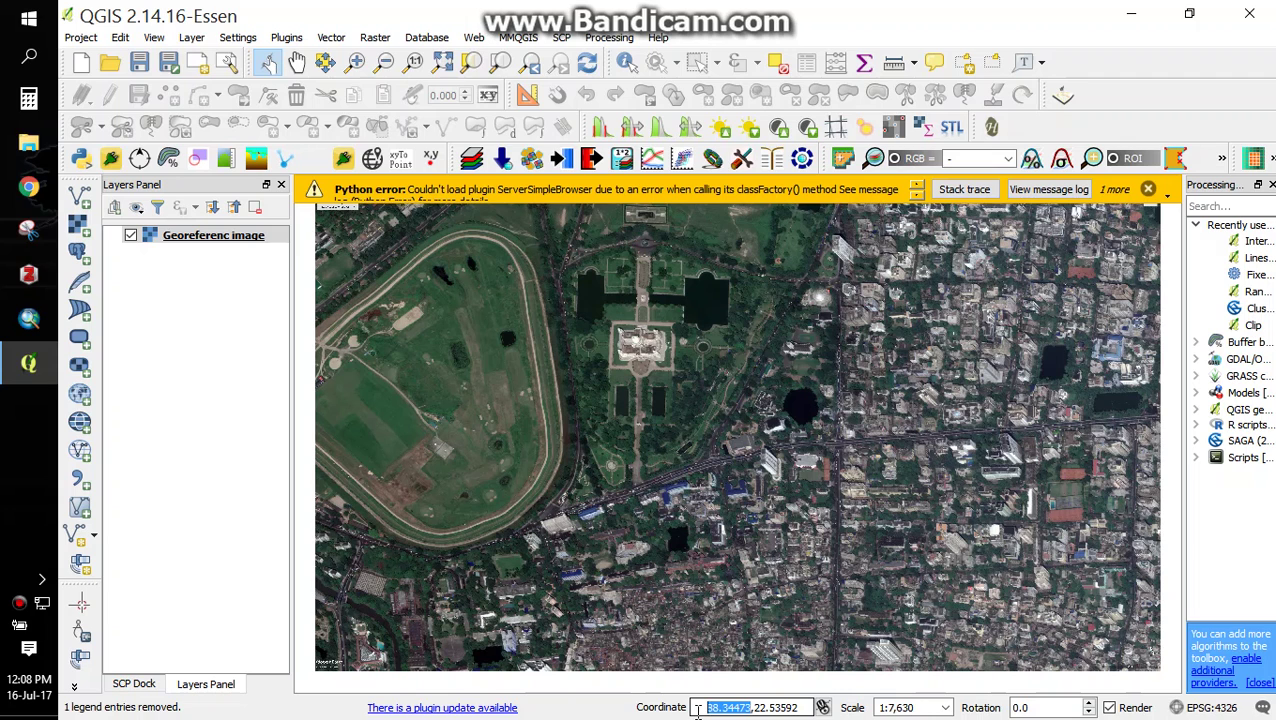
# Step: Load 'Non-Georeferenc image' as a raster layer, accepting its coordinate system
pyautogui.click(79, 227)
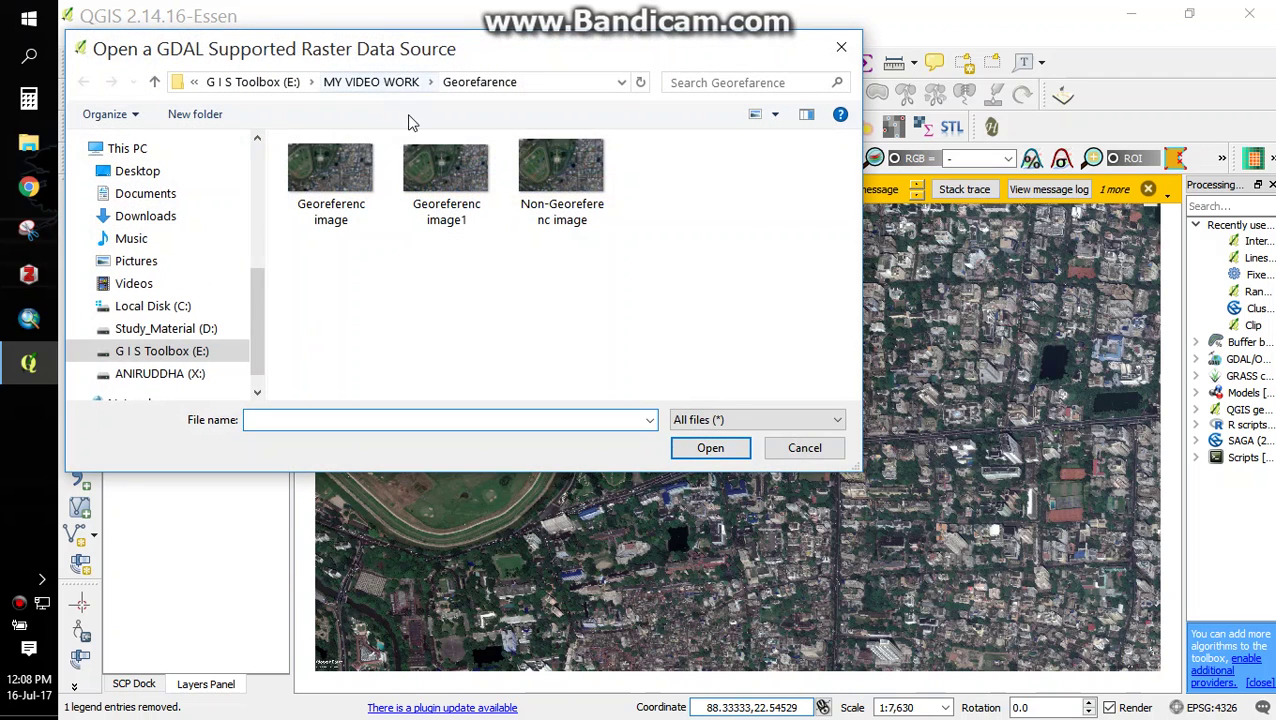
pyautogui.click(561, 168)
pyautogui.click(710, 447)
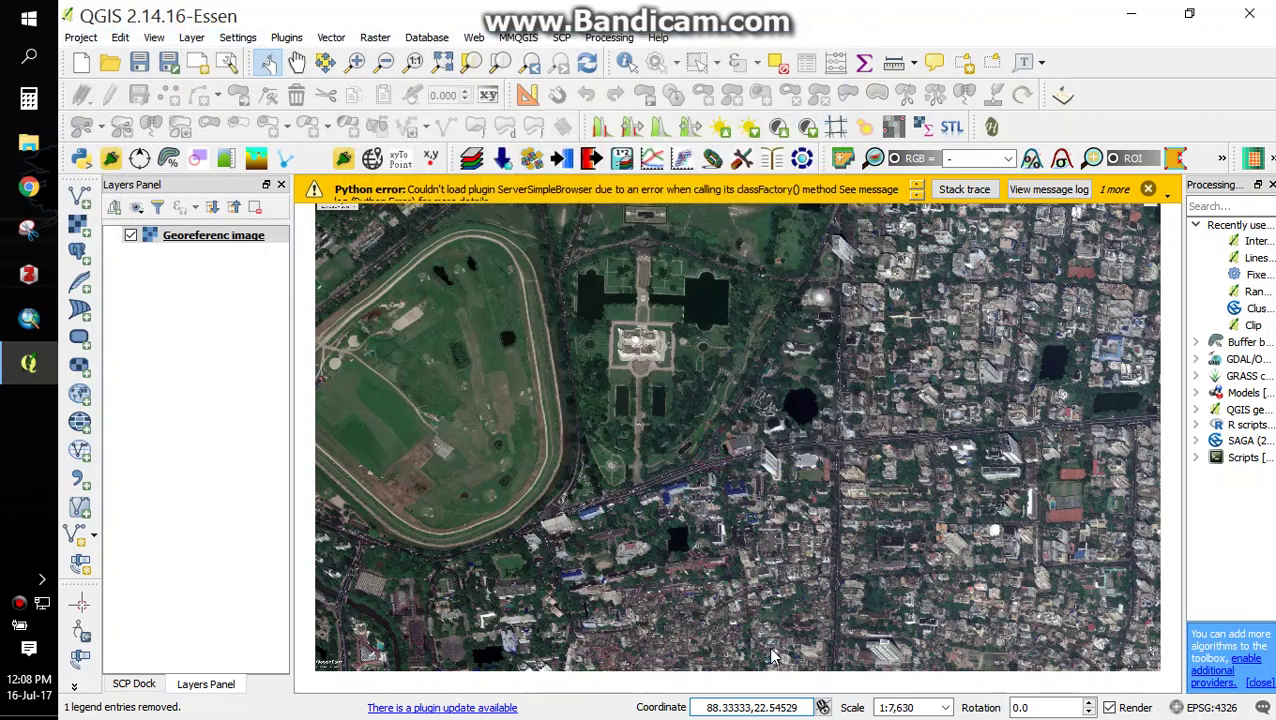
pyautogui.click(789, 649)
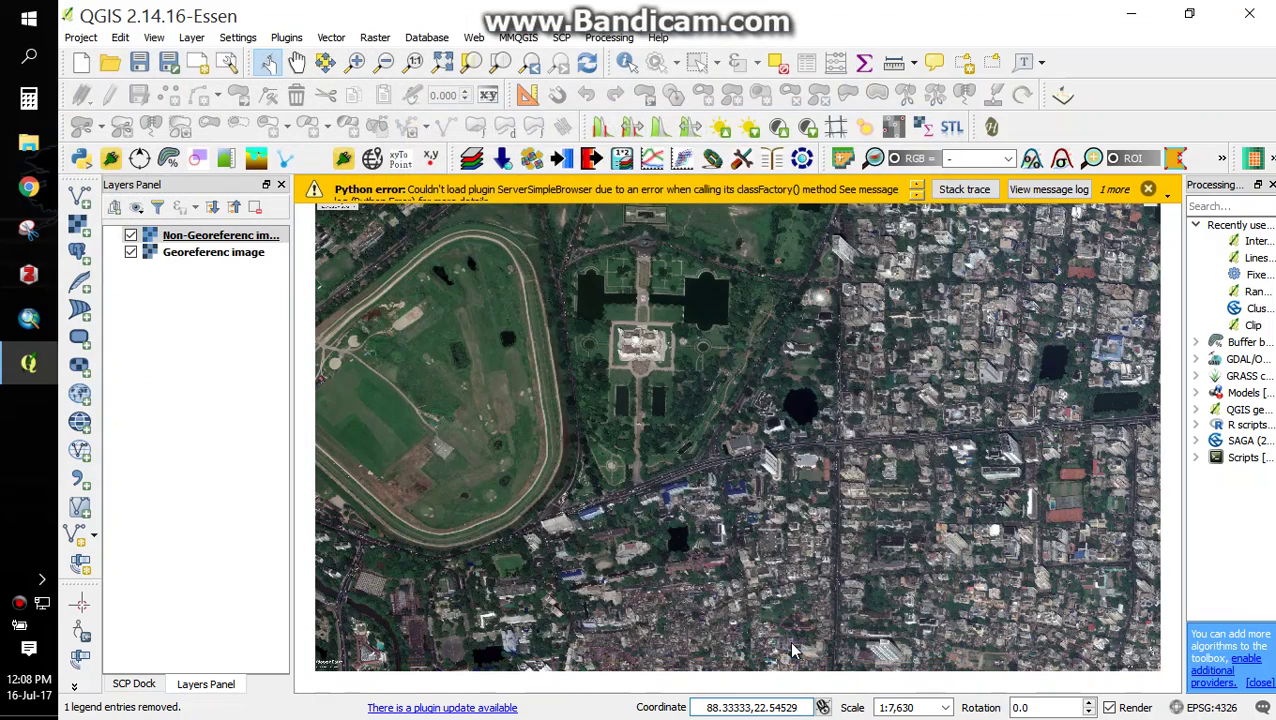
# Step: Hide the Georeferenc image layer and zoom to the full extent of the new image
pyautogui.click(130, 252)
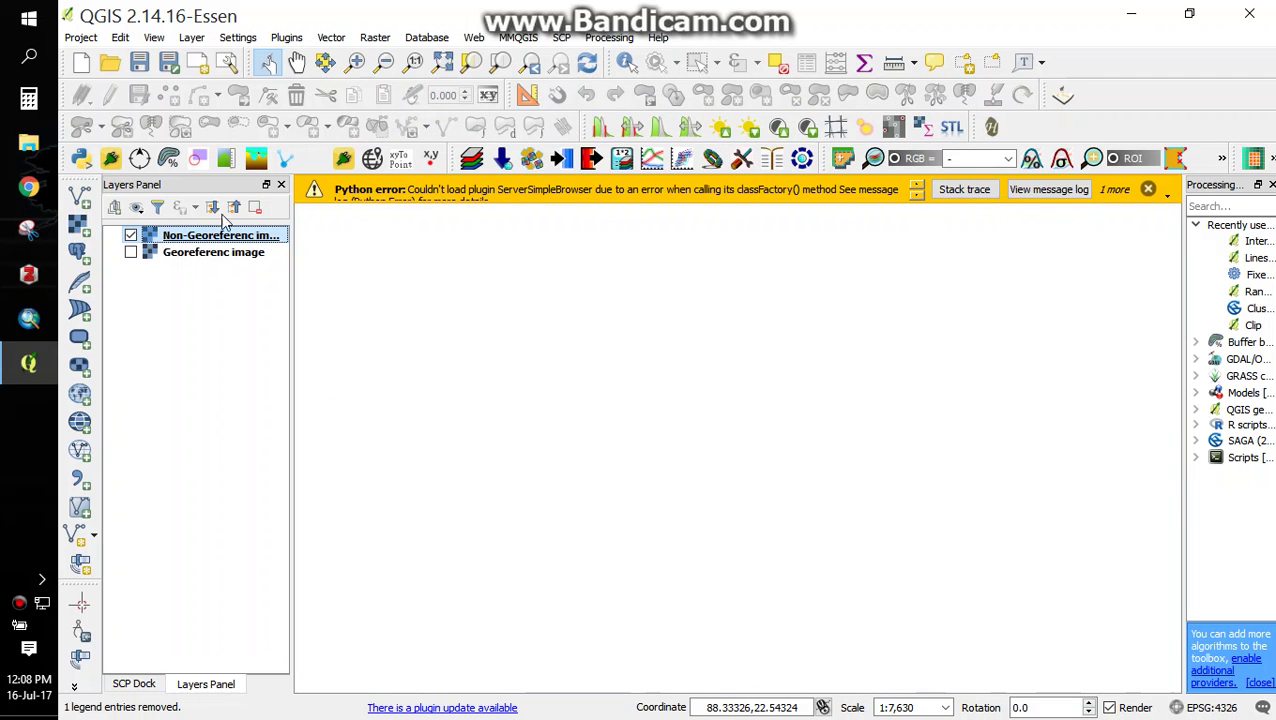
pyautogui.click(443, 63)
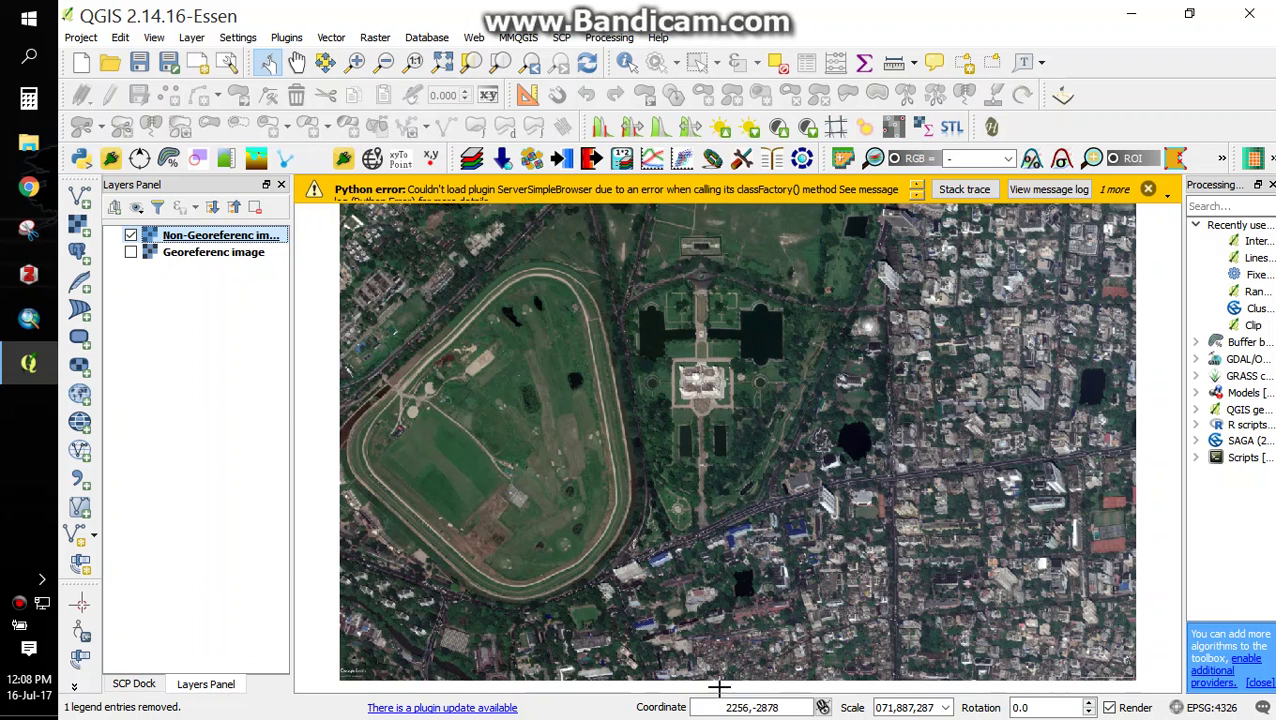
pyautogui.click(772, 707)
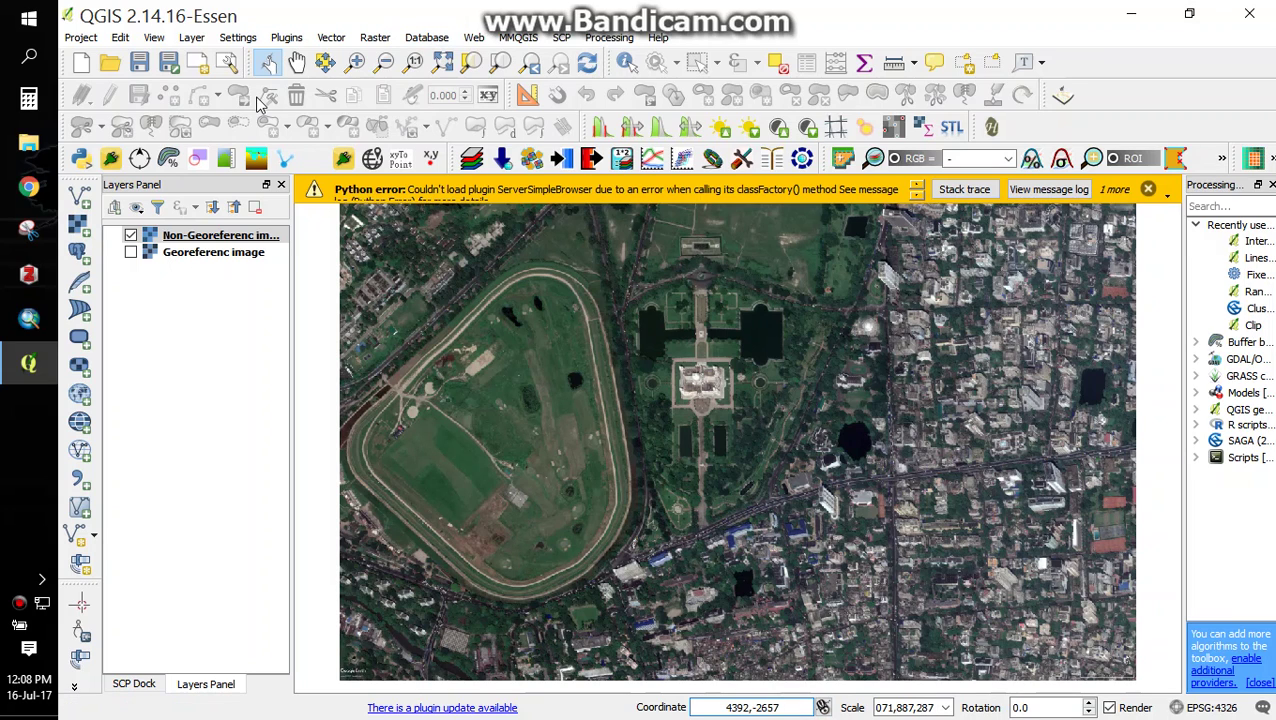
# Step: Remove the Non-Georeferenc image layer, turn Georeferenc image back on, and zoom to full extent
pyautogui.rightClick(241, 242)
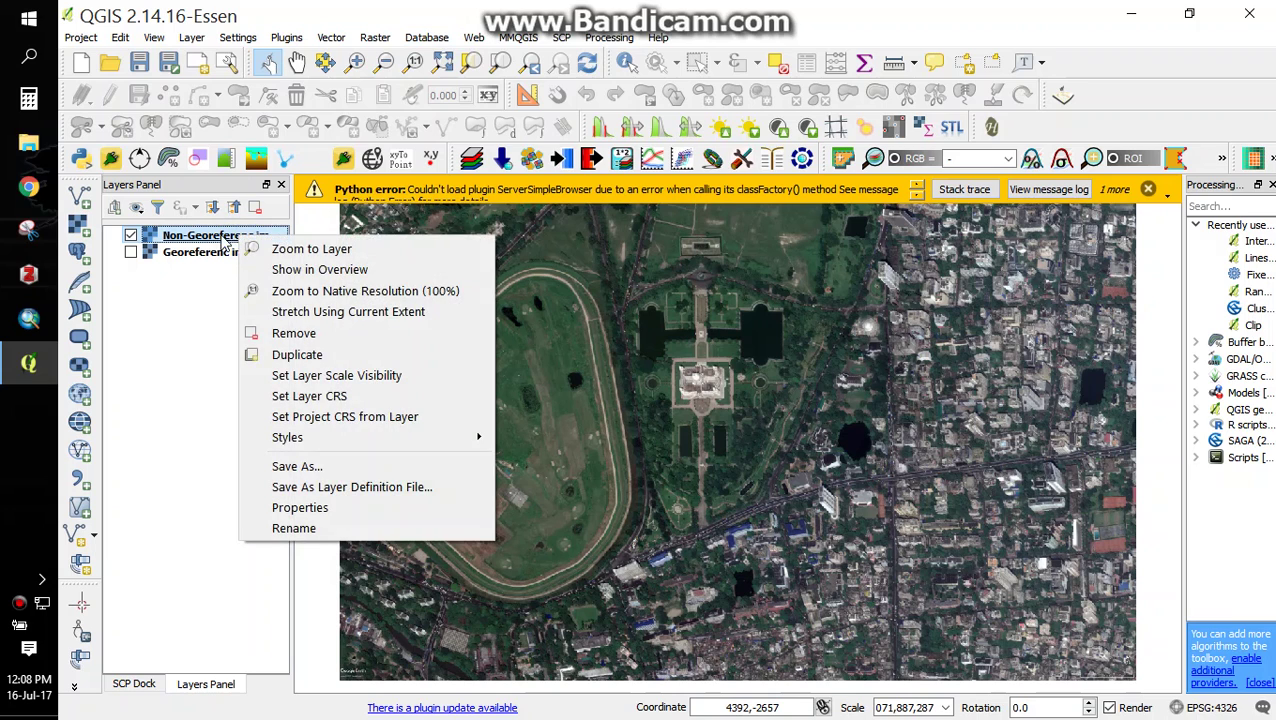
pyautogui.click(304, 333)
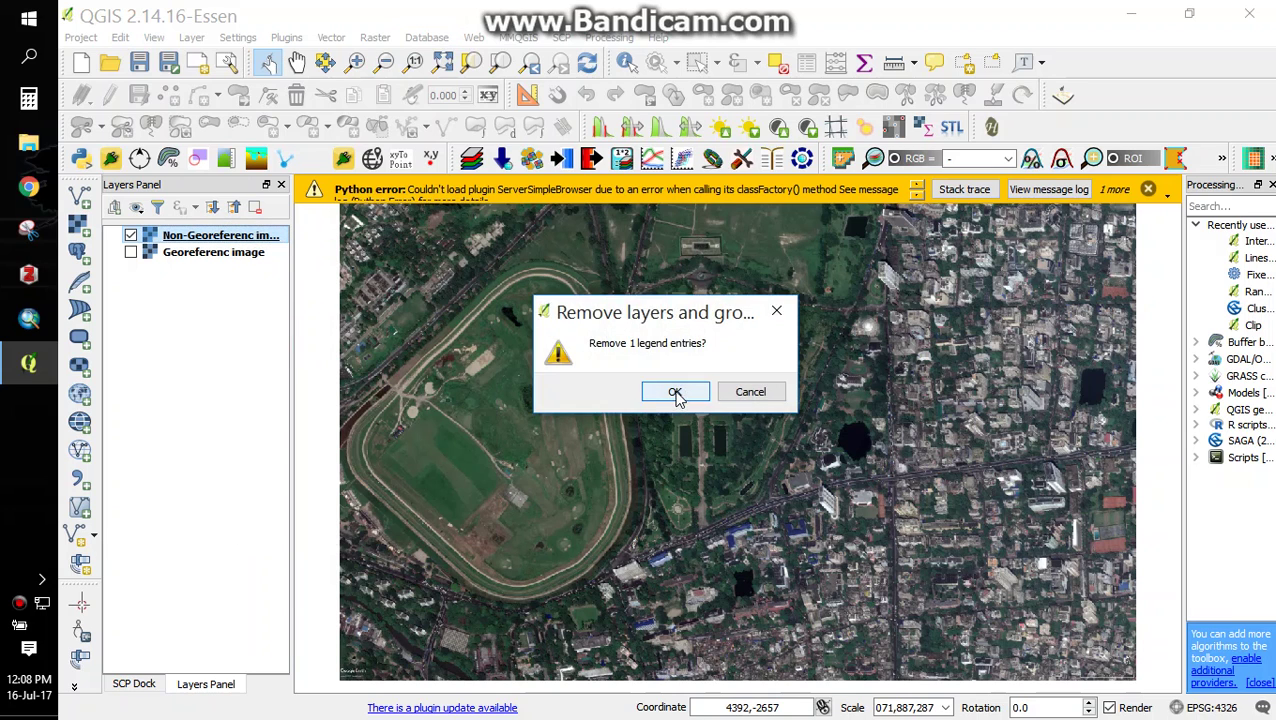
pyautogui.click(678, 392)
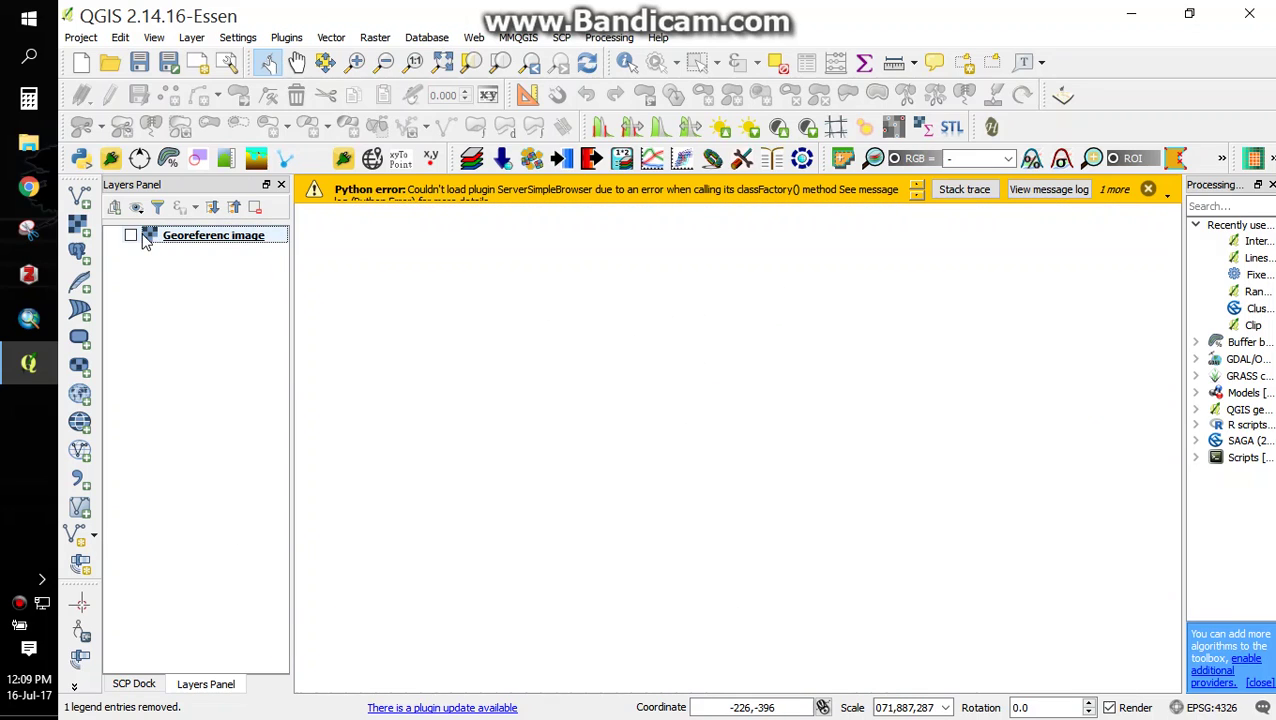
pyautogui.click(130, 235)
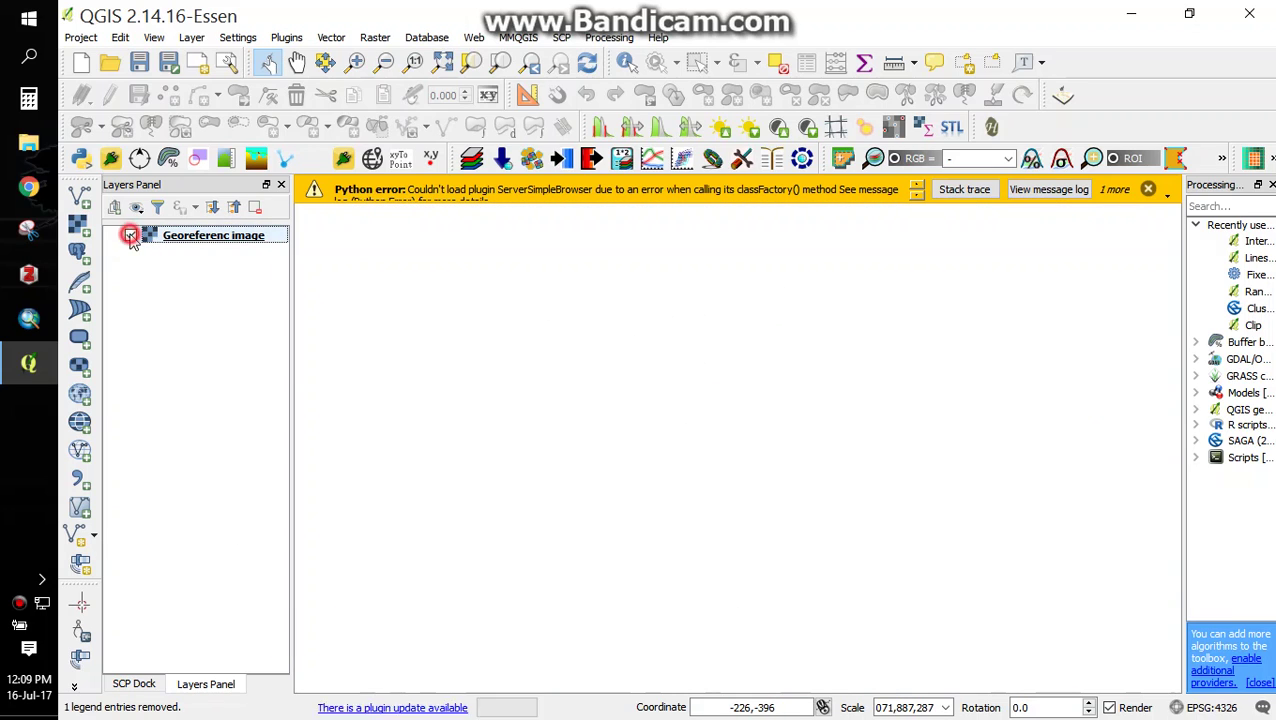
pyautogui.click(442, 62)
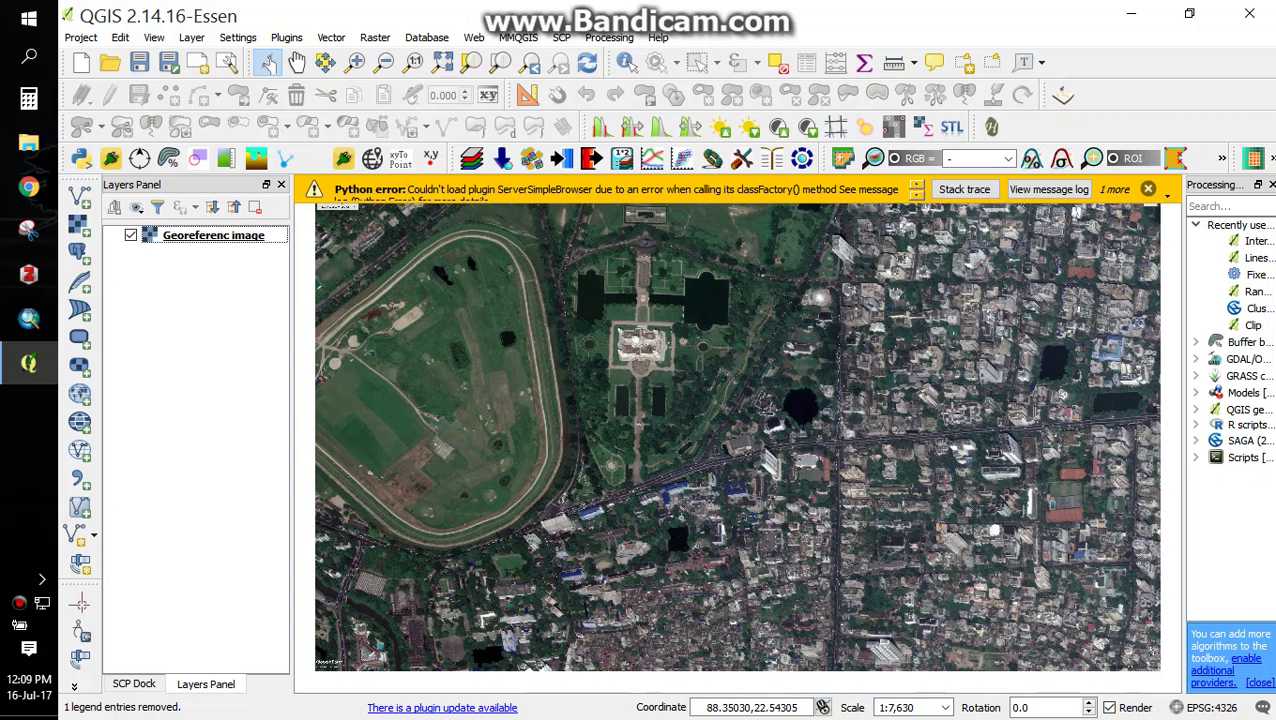
# Step: Launch the Georeferencer and open 'Non-Georeferenc image' in it with WGS 84 as CRS
pyautogui.click(378, 38)
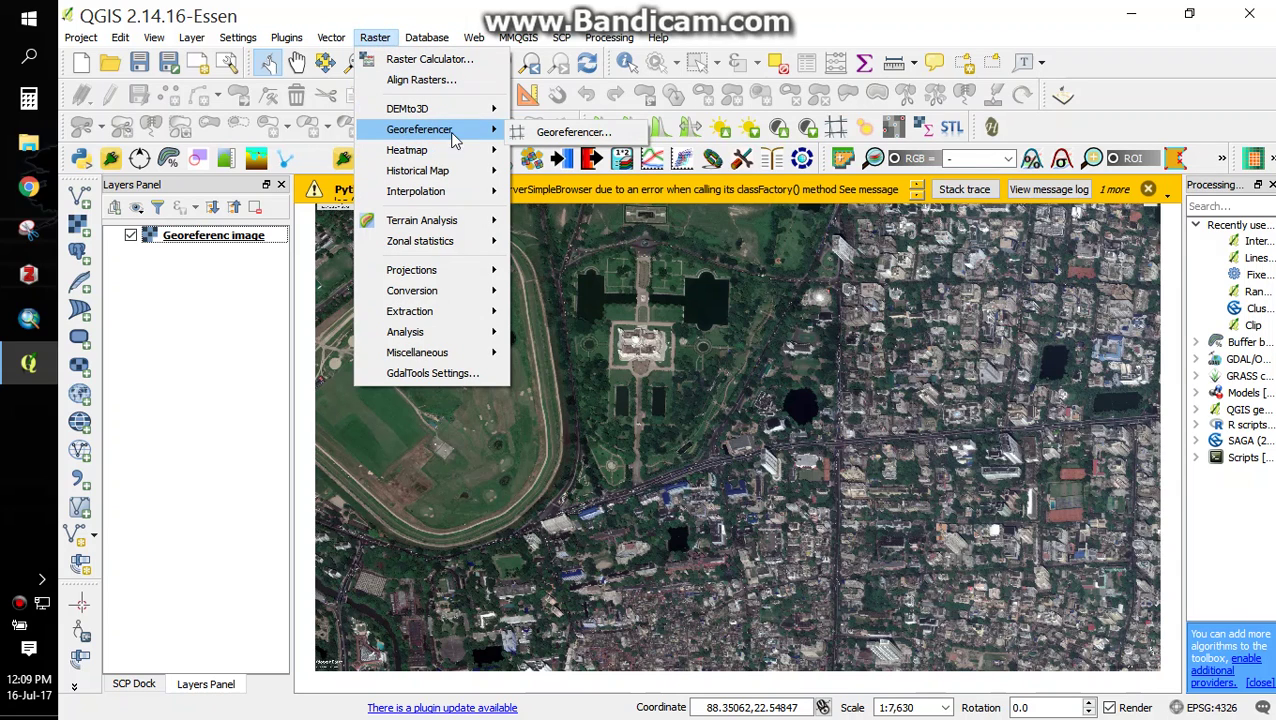
pyautogui.moveTo(419, 129)
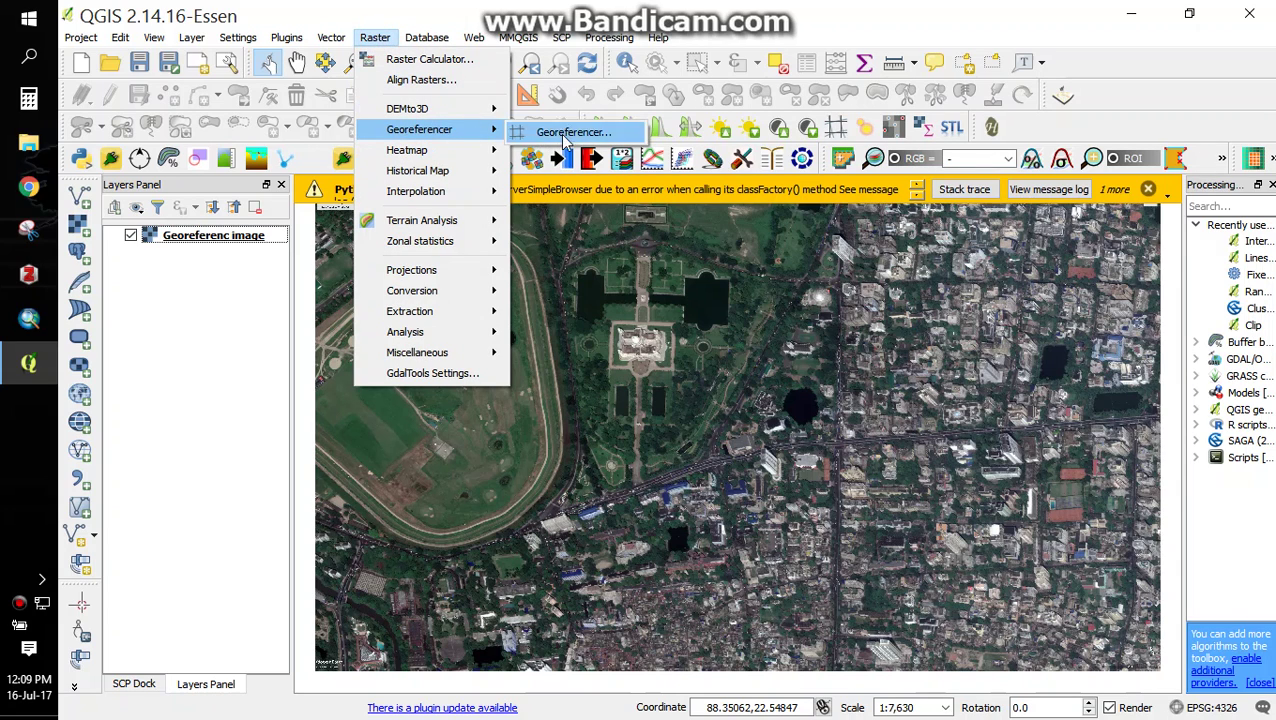
pyautogui.click(566, 134)
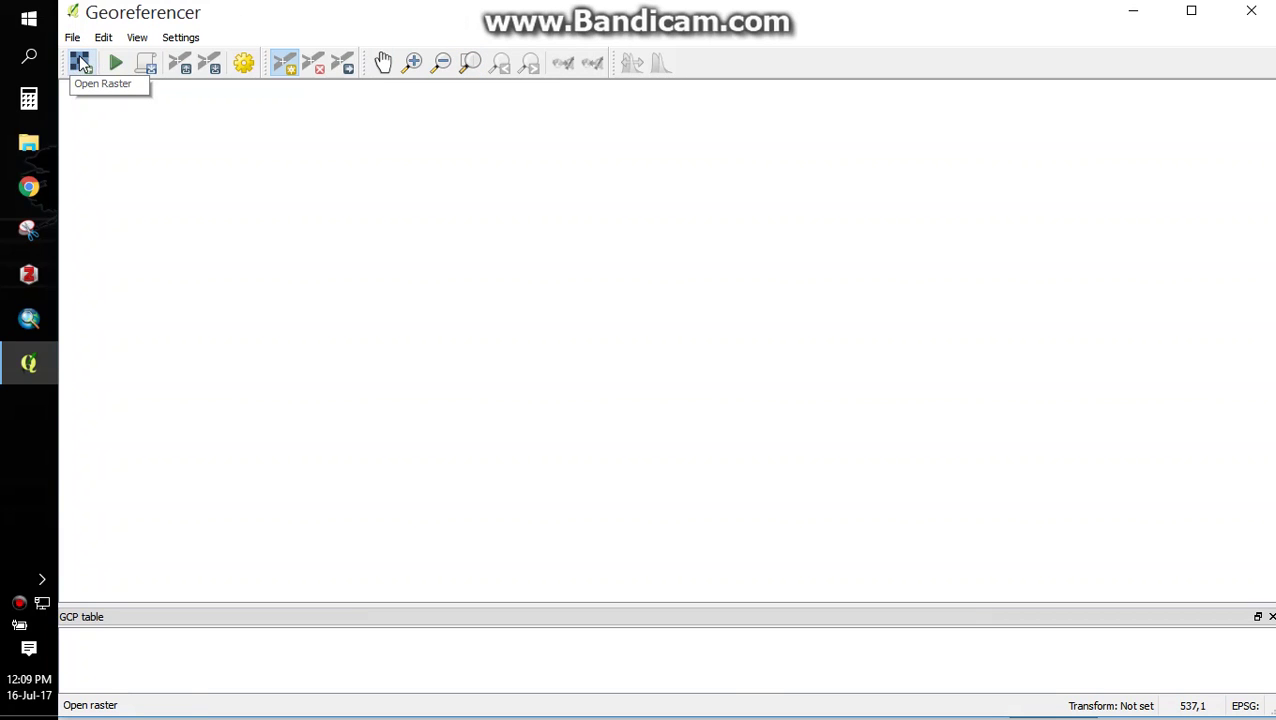
pyautogui.click(84, 64)
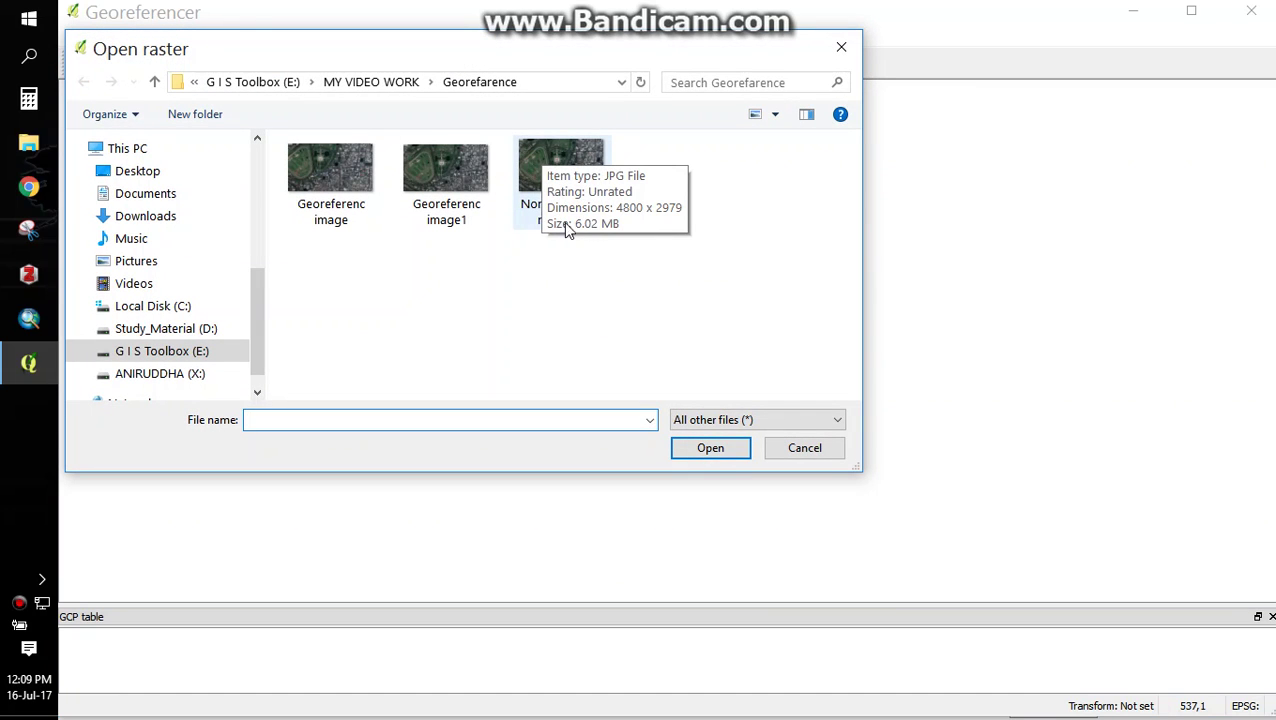
pyautogui.click(559, 178)
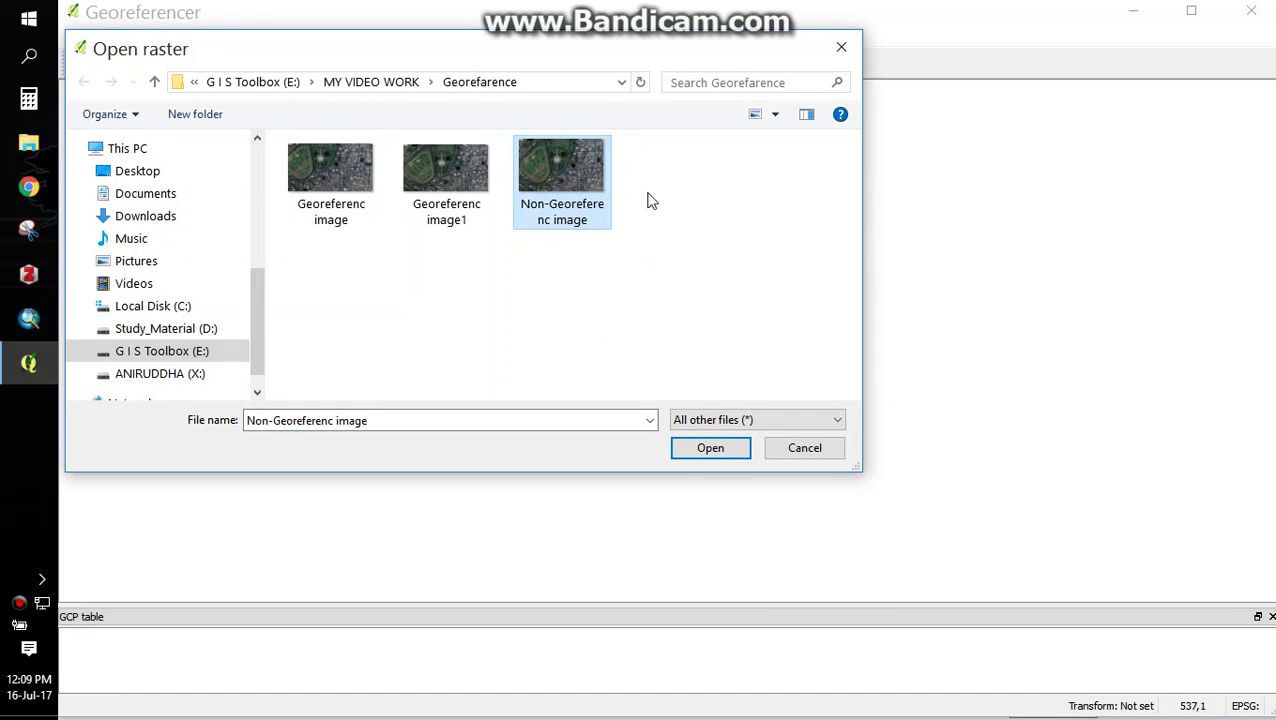
pyautogui.click(704, 452)
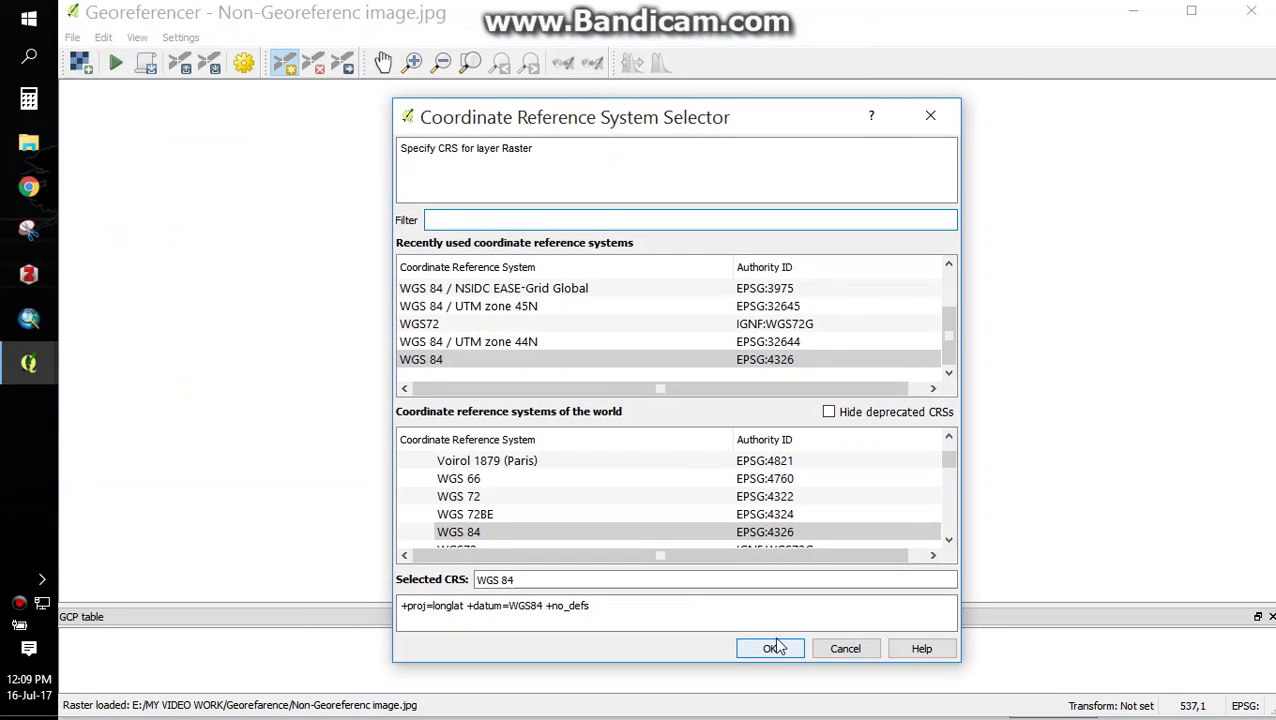
pyautogui.click(414, 361)
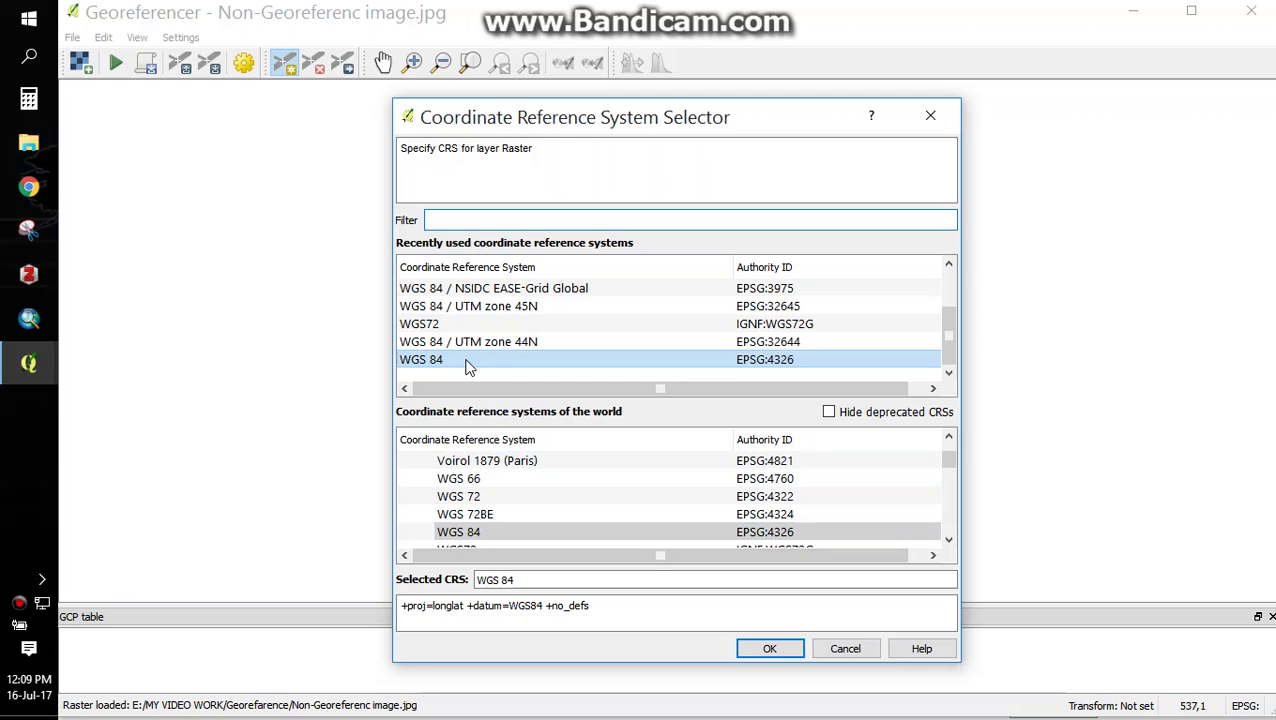
pyautogui.click(465, 364)
pyautogui.click(769, 648)
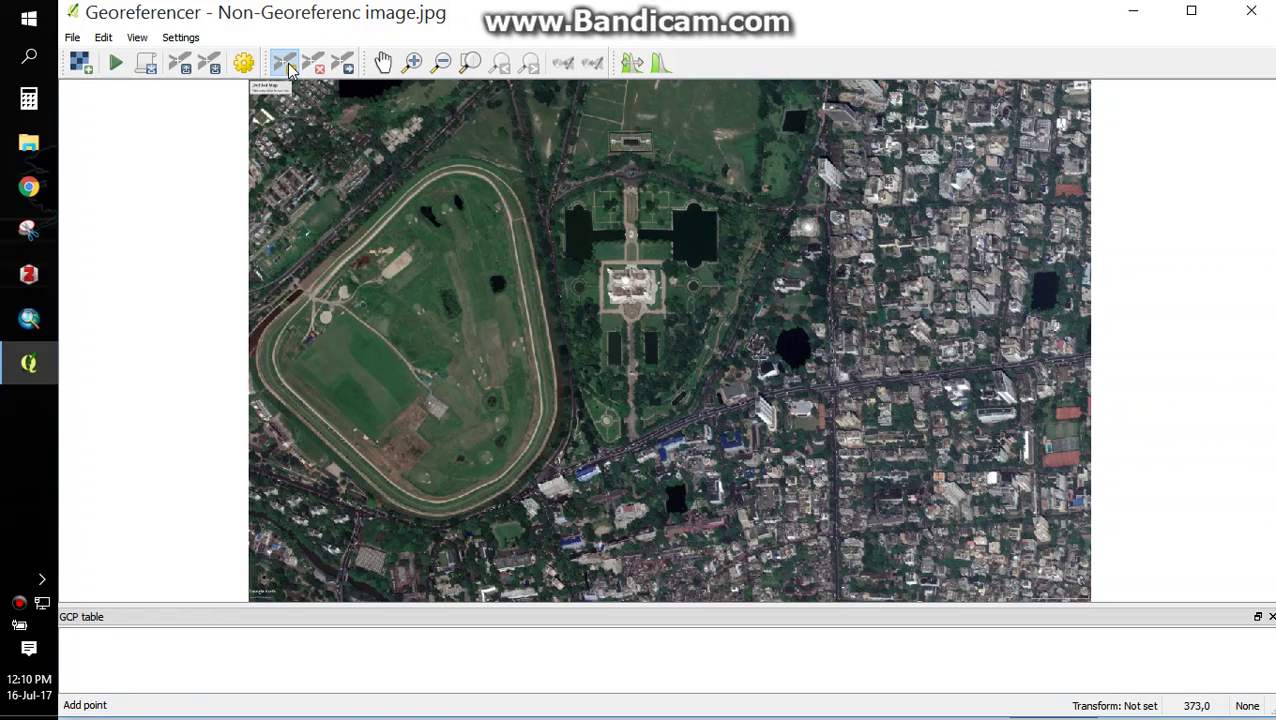
# Step: Activate Add Point and zoom the Georeferencer image in on the footpath junction by the racecourse
pyautogui.click(286, 66)
pyautogui.scroll(2, 518, 220)
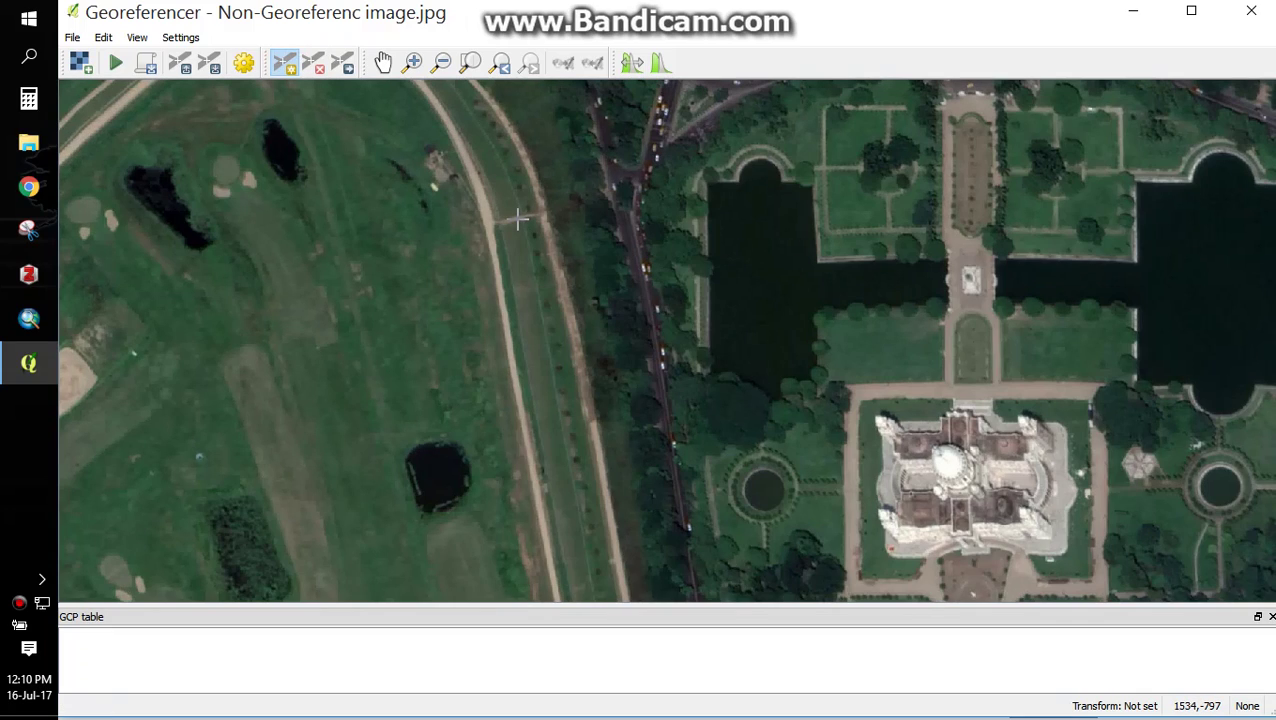
pyautogui.scroll(-4, 520, 225)
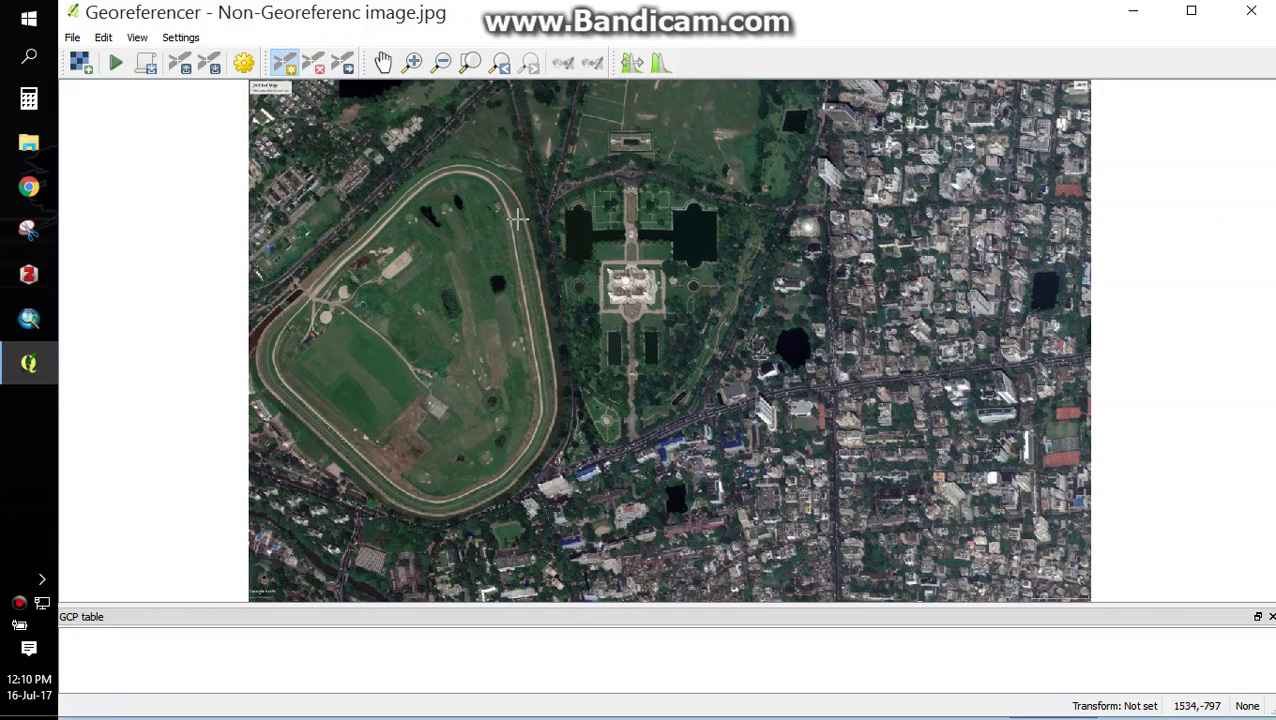
pyautogui.scroll(2, 511, 205)
pyautogui.scroll(2, 512, 202)
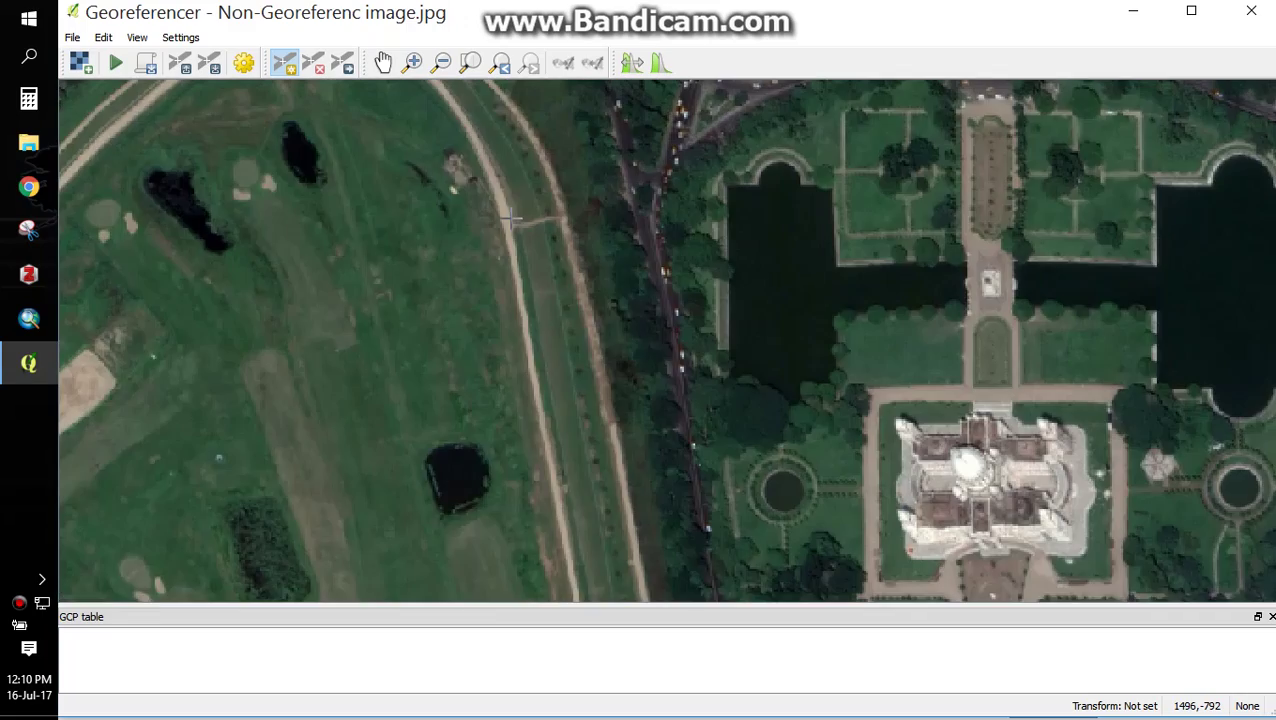
# Step: Minimize the Georeferencer and zoom the QGIS master map onto the same junction west of the pond
pyautogui.click(1133, 11)
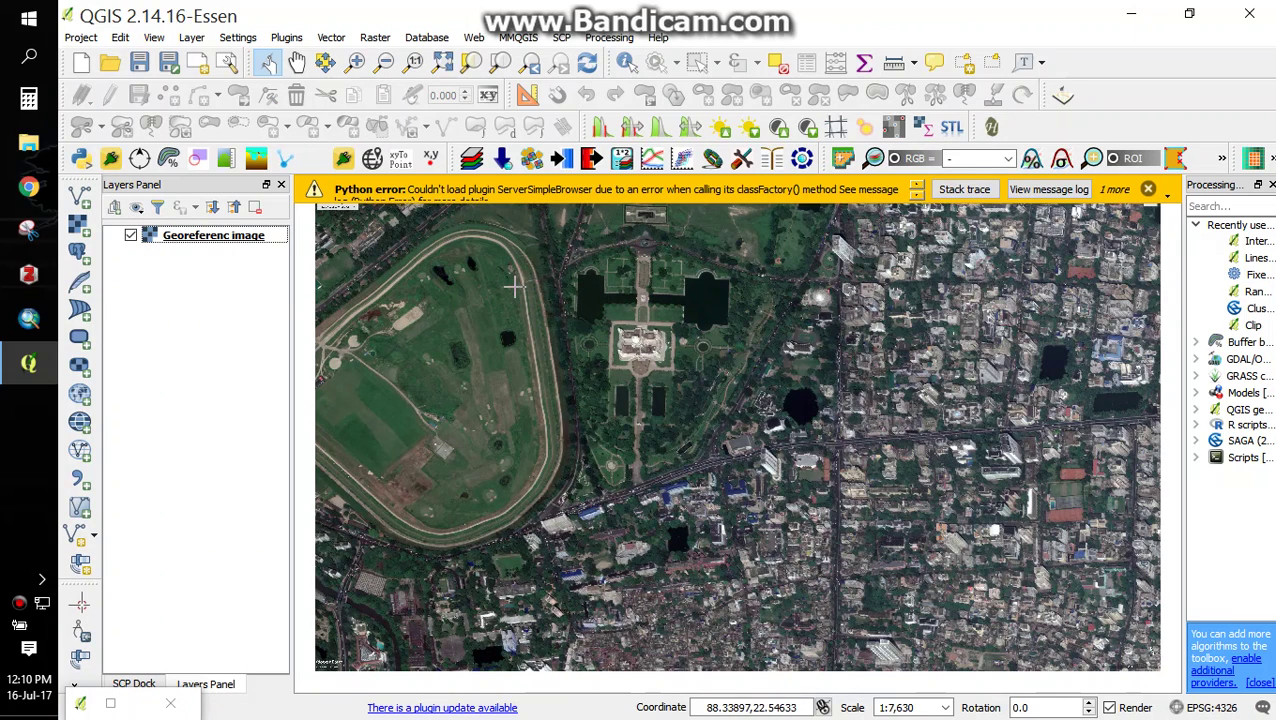
pyautogui.scroll(1, 533, 281)
pyautogui.scroll(1, 523, 280)
pyautogui.scroll(1, 508, 265)
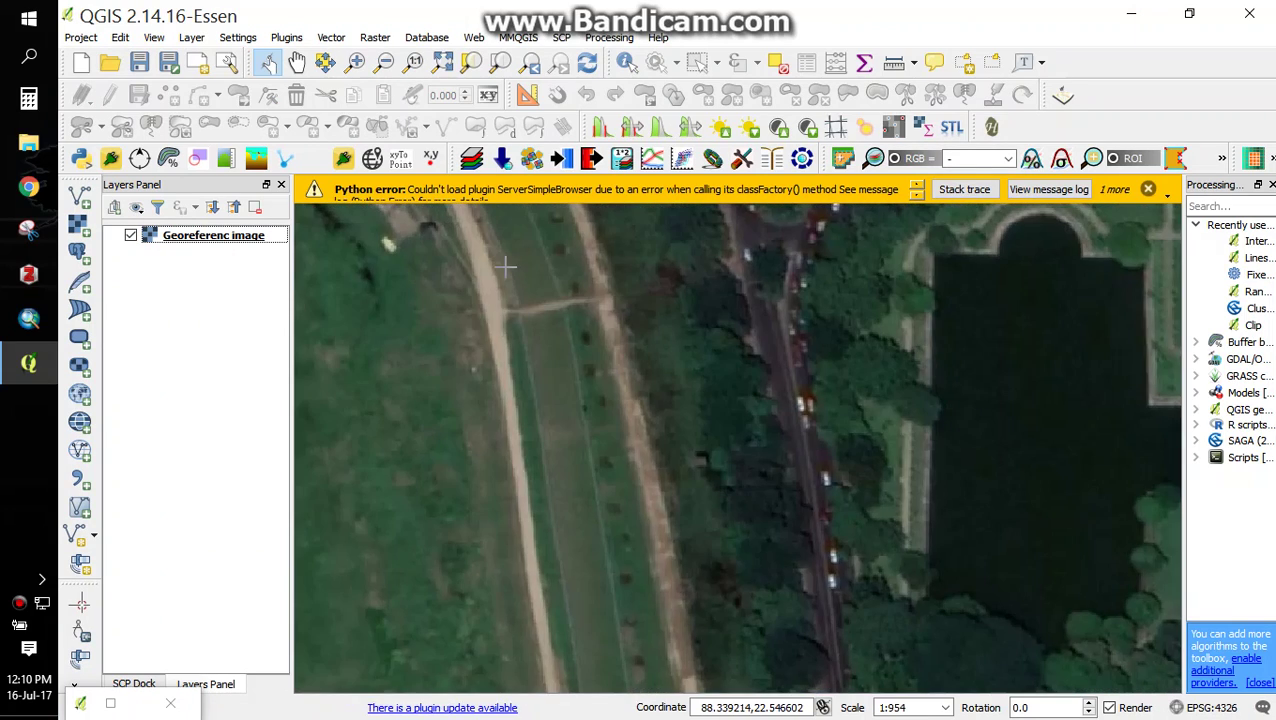
pyautogui.scroll(1, 510, 324)
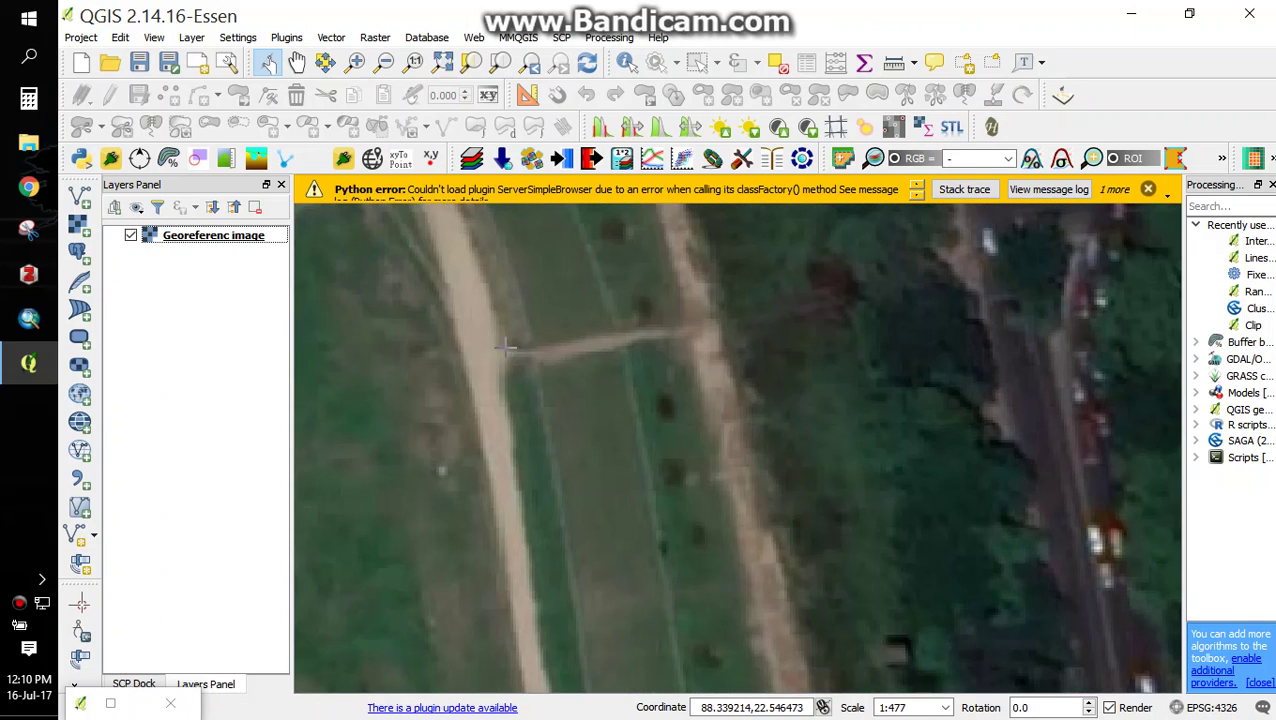
pyautogui.scroll(-1, 514, 348)
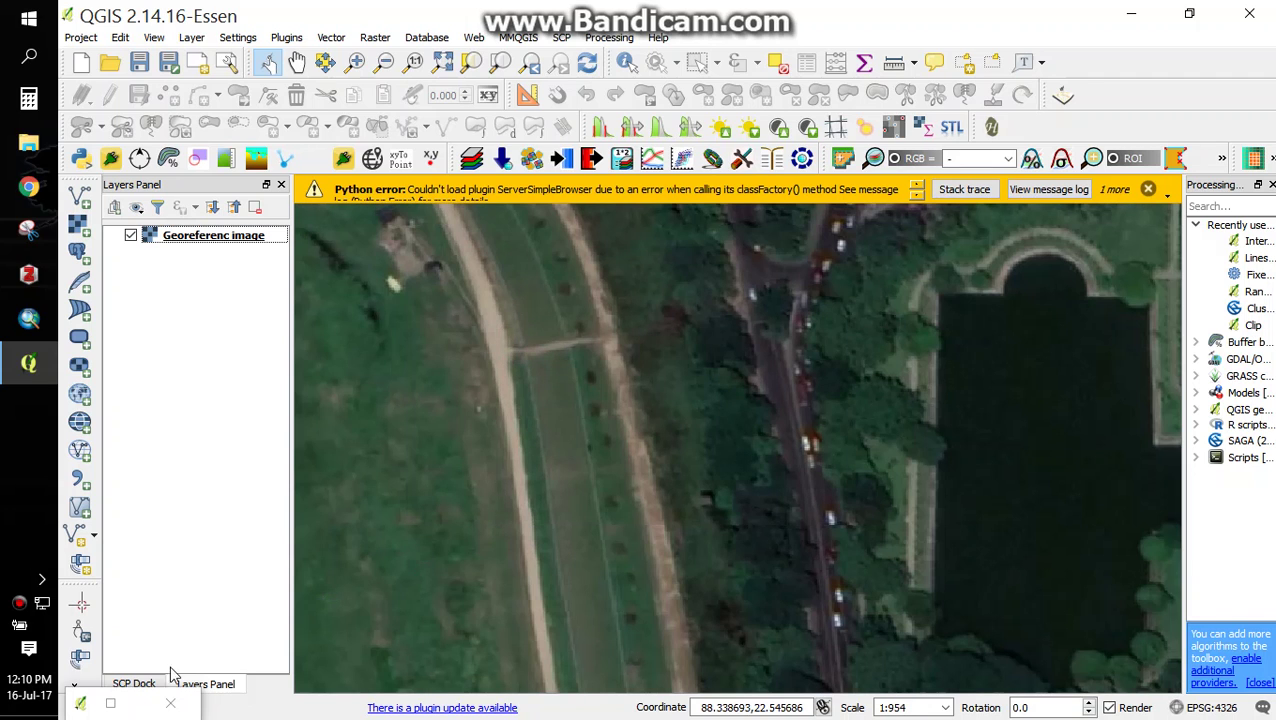
# Step: Place the first control point on the footpath junction, using master-map coordinates 88.3392, 22.5465
pyautogui.click(110, 703)
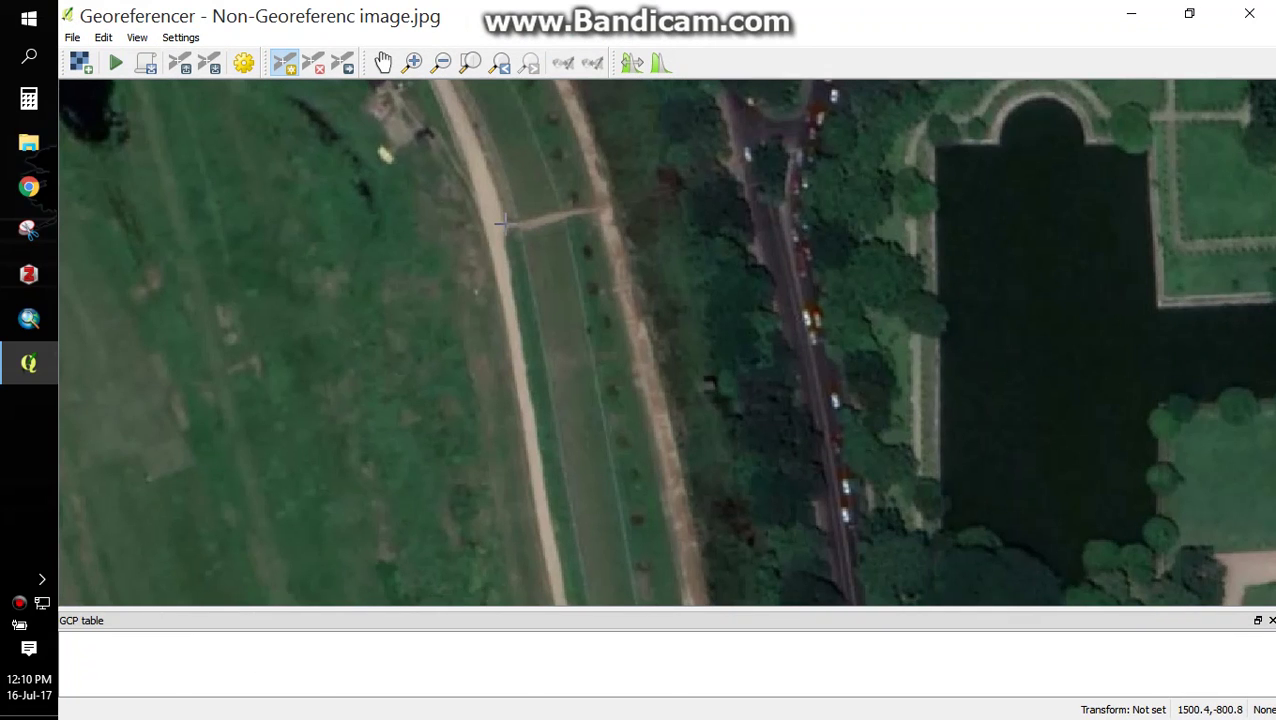
pyautogui.click(803, 407)
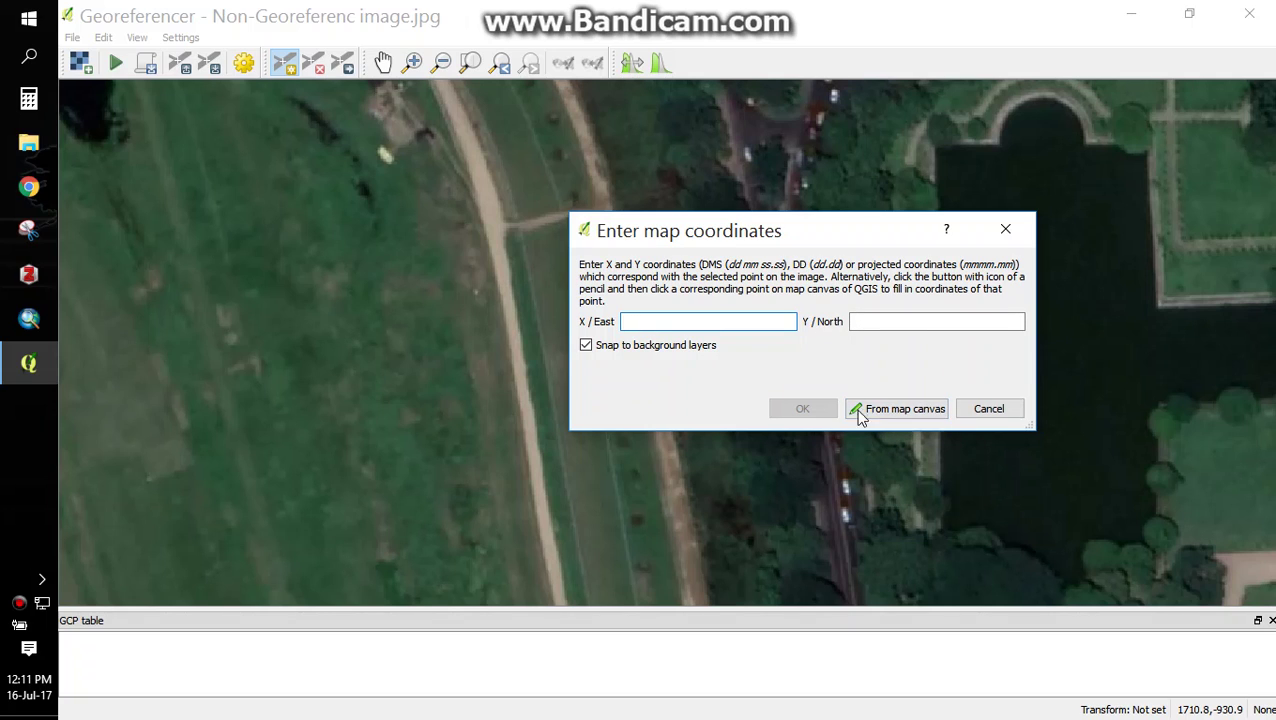
pyautogui.click(889, 410)
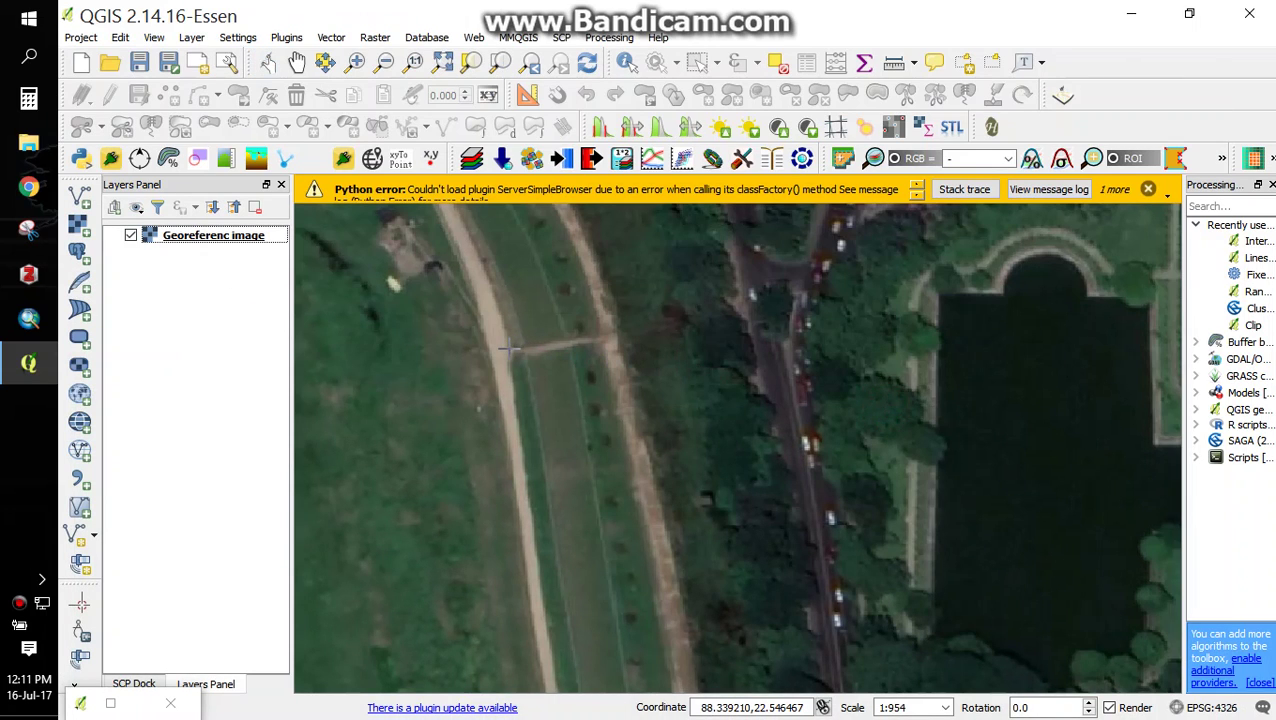
pyautogui.click(507, 347)
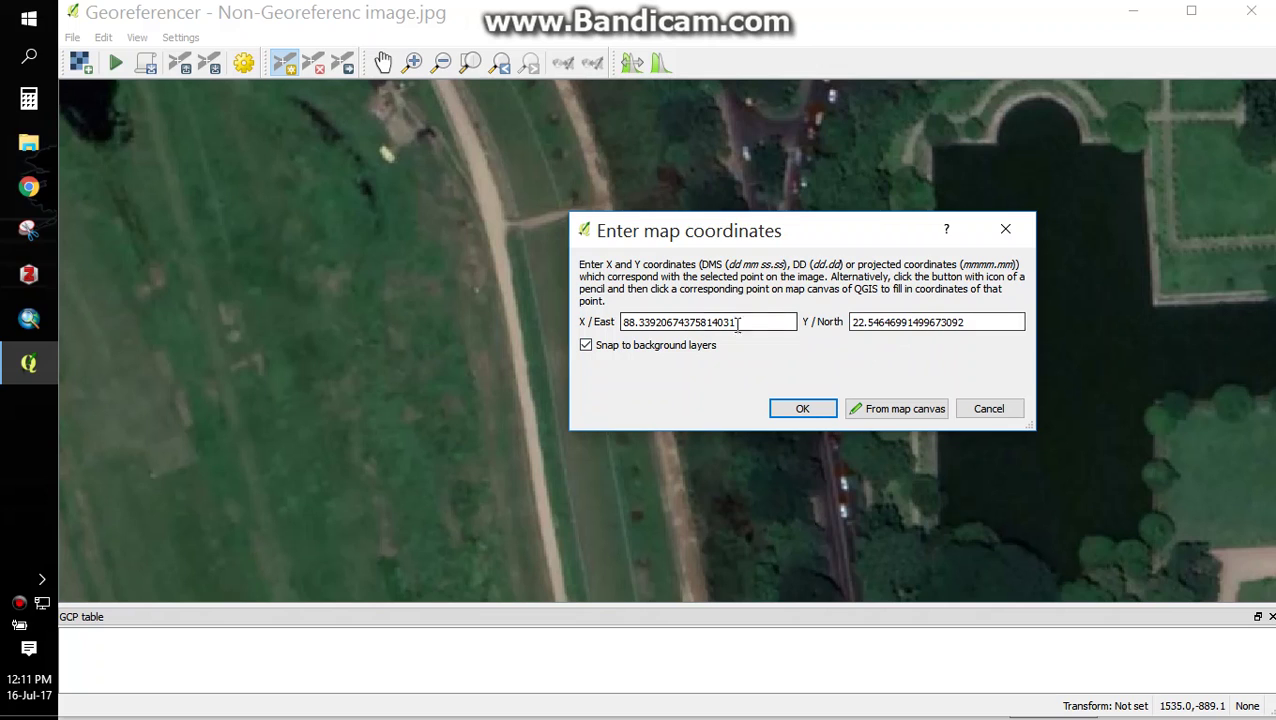
pyautogui.click(783, 321)
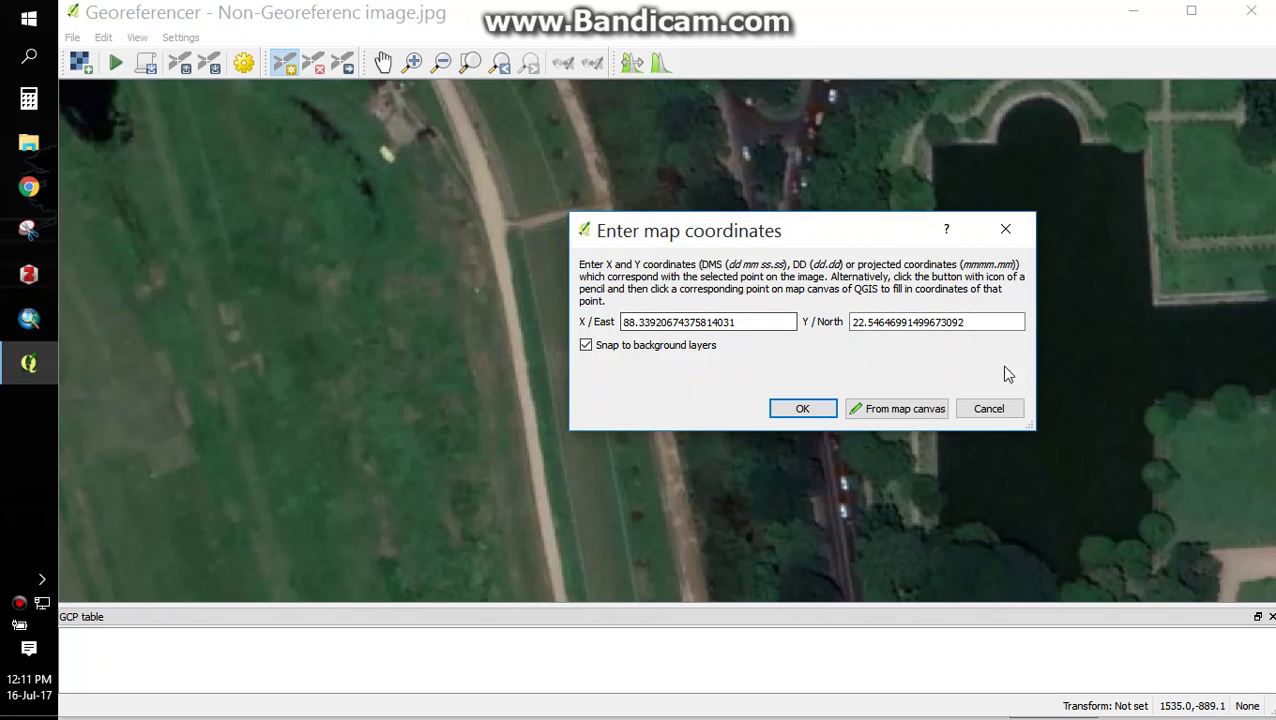
pyautogui.click(805, 409)
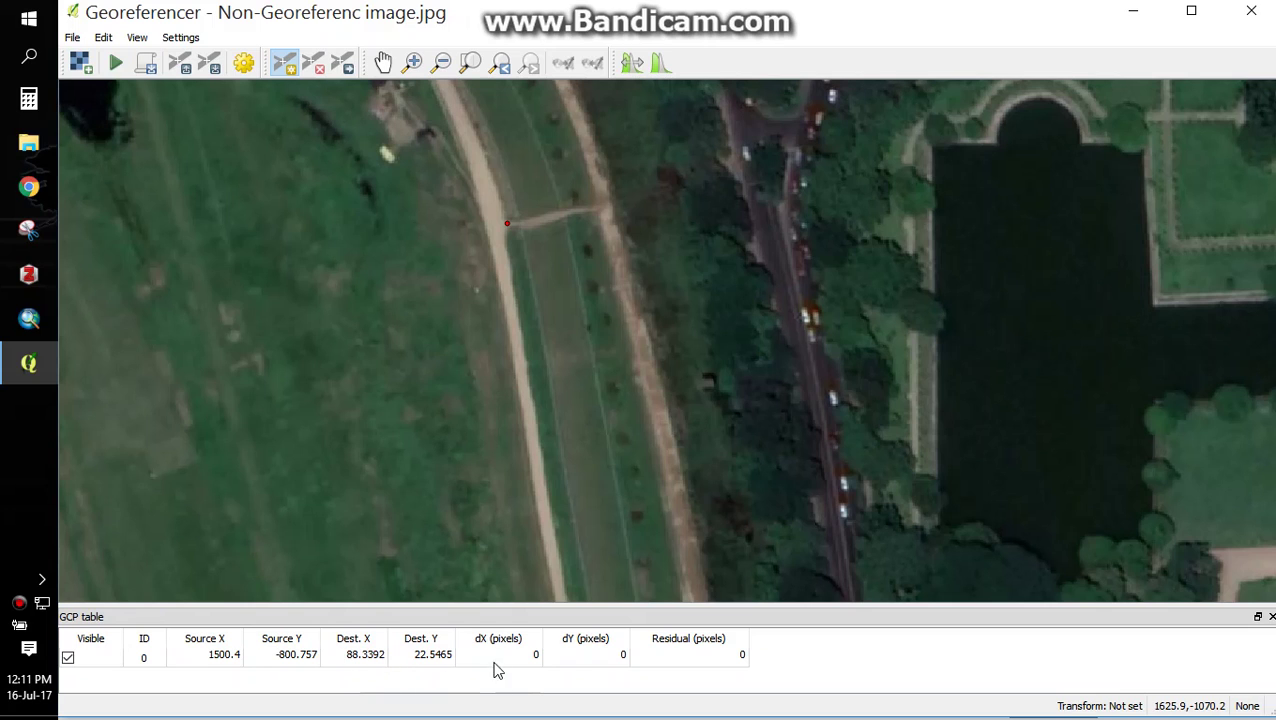
# Step: Pan and zoom the Georeferencer image to the red-roofed field among the city blocks
pyautogui.scroll(-3, 1111, 290)
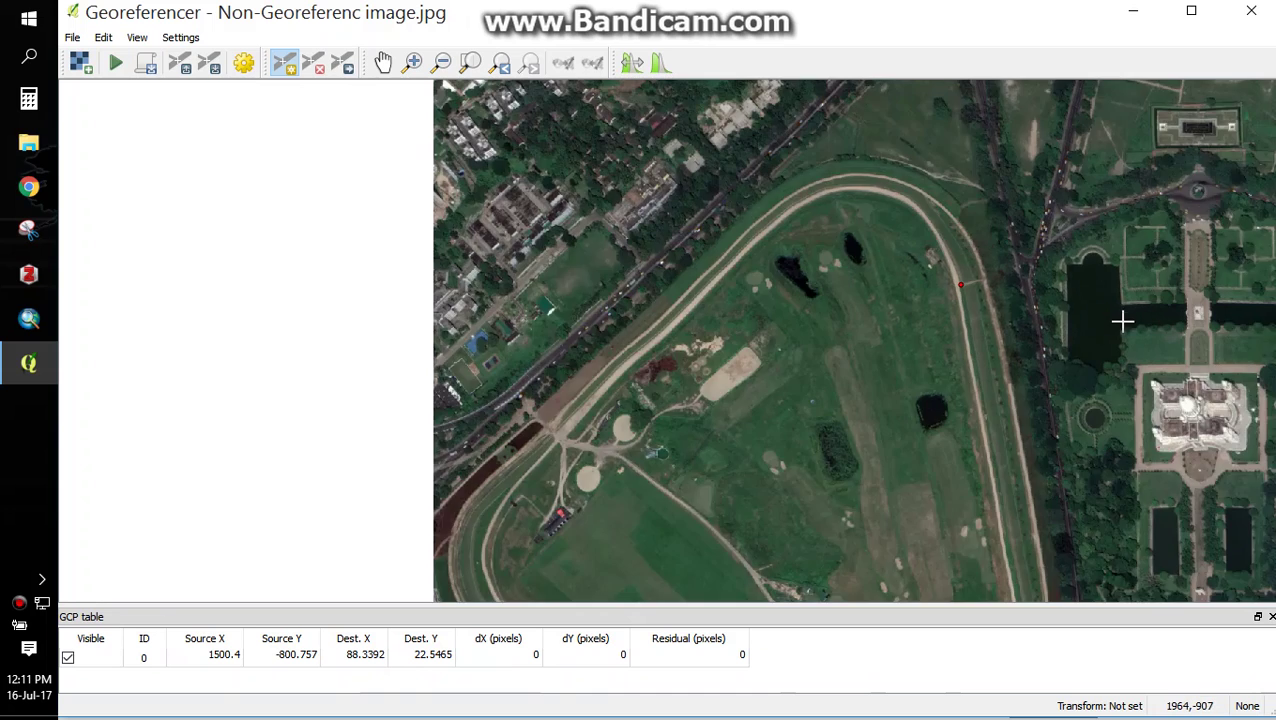
pyautogui.scroll(-1, 1123, 323)
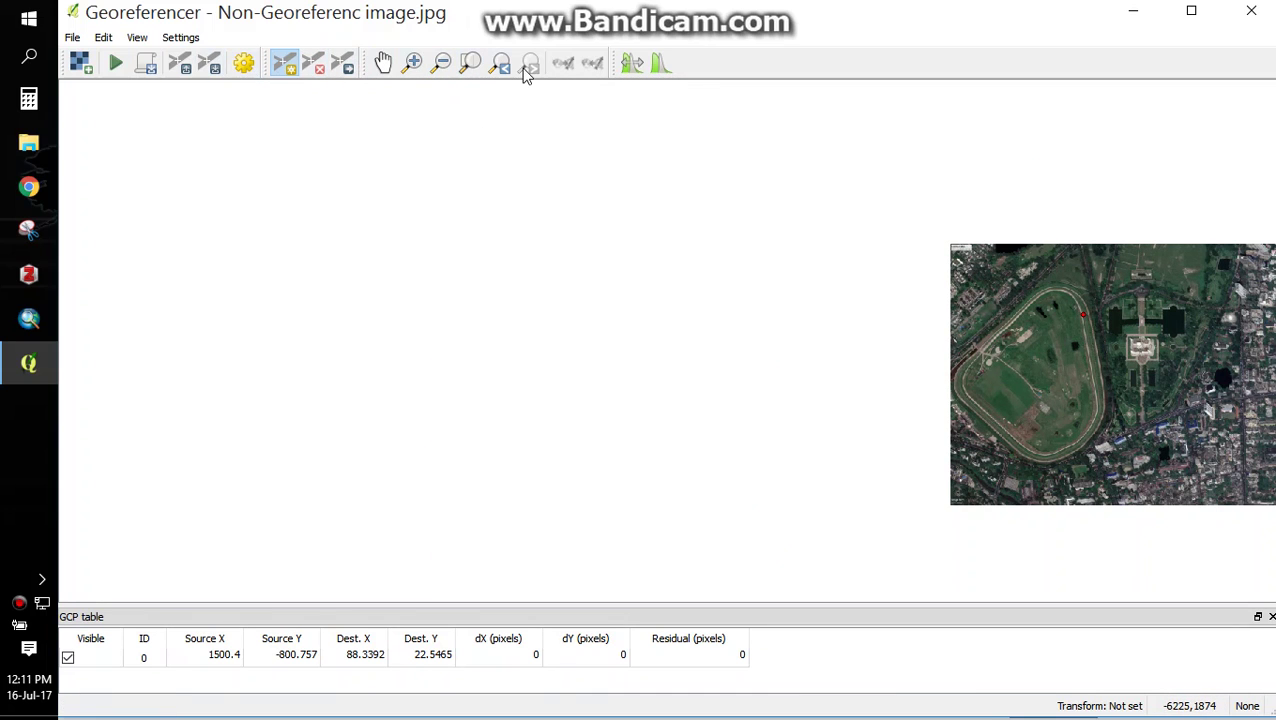
pyautogui.click(384, 64)
pyautogui.moveTo(1135, 465); pyautogui.dragTo(535, 464)
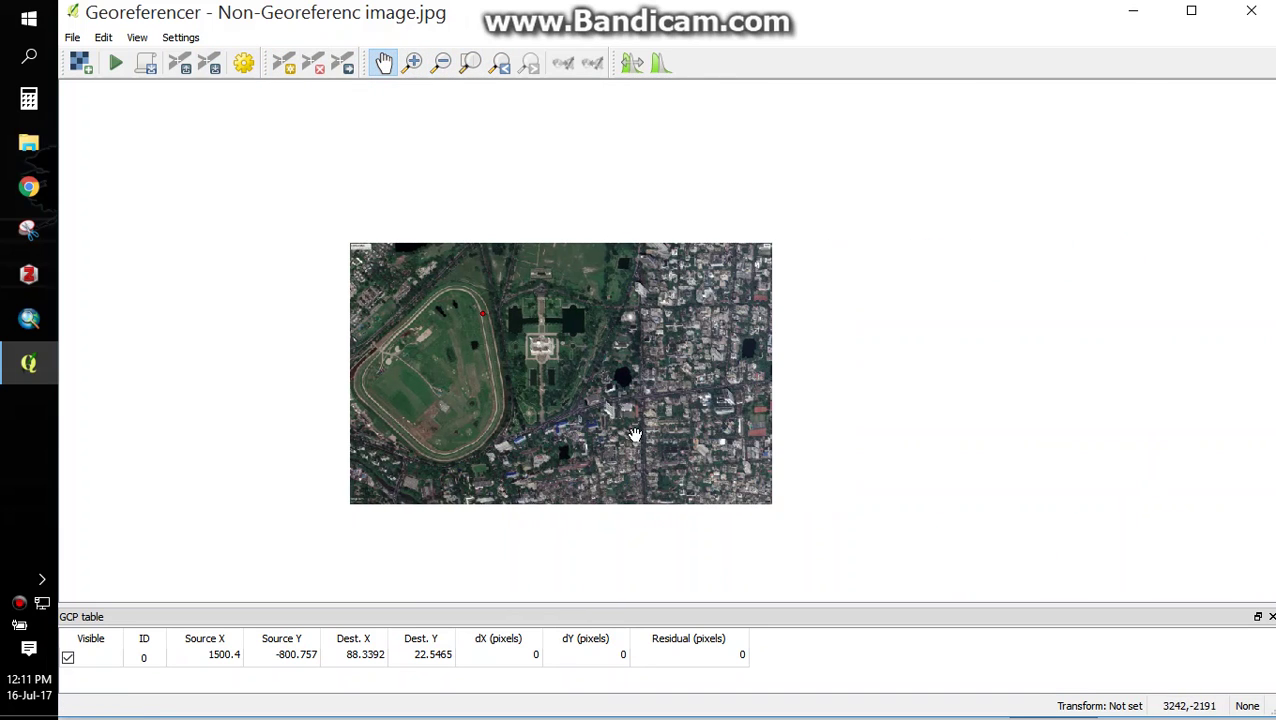
pyautogui.scroll(3, 765, 296)
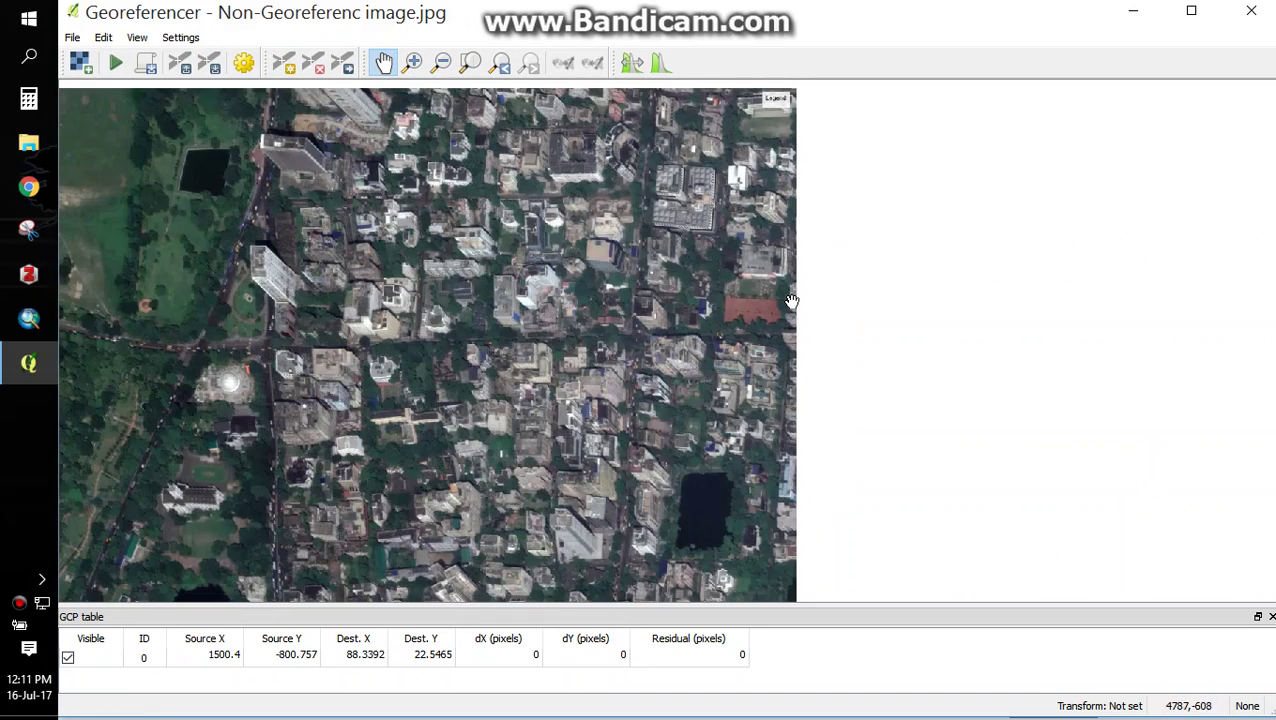
pyautogui.scroll(1, 686, 288)
pyautogui.scroll(-1, 661, 308)
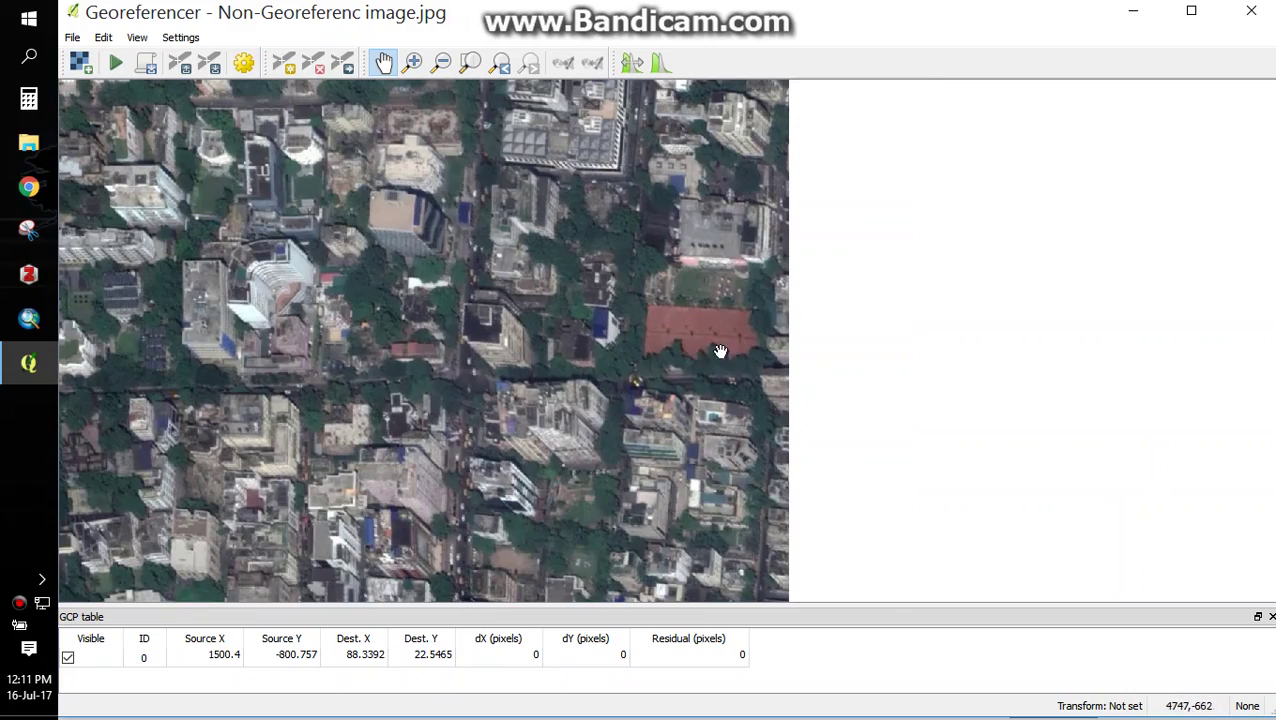
# Step: Minimize the Georeferencer, show the full master map, and zoom into the red court
pyautogui.click(1133, 12)
pyautogui.scroll(-5, 999, 428)
pyautogui.scroll(1, 997, 426)
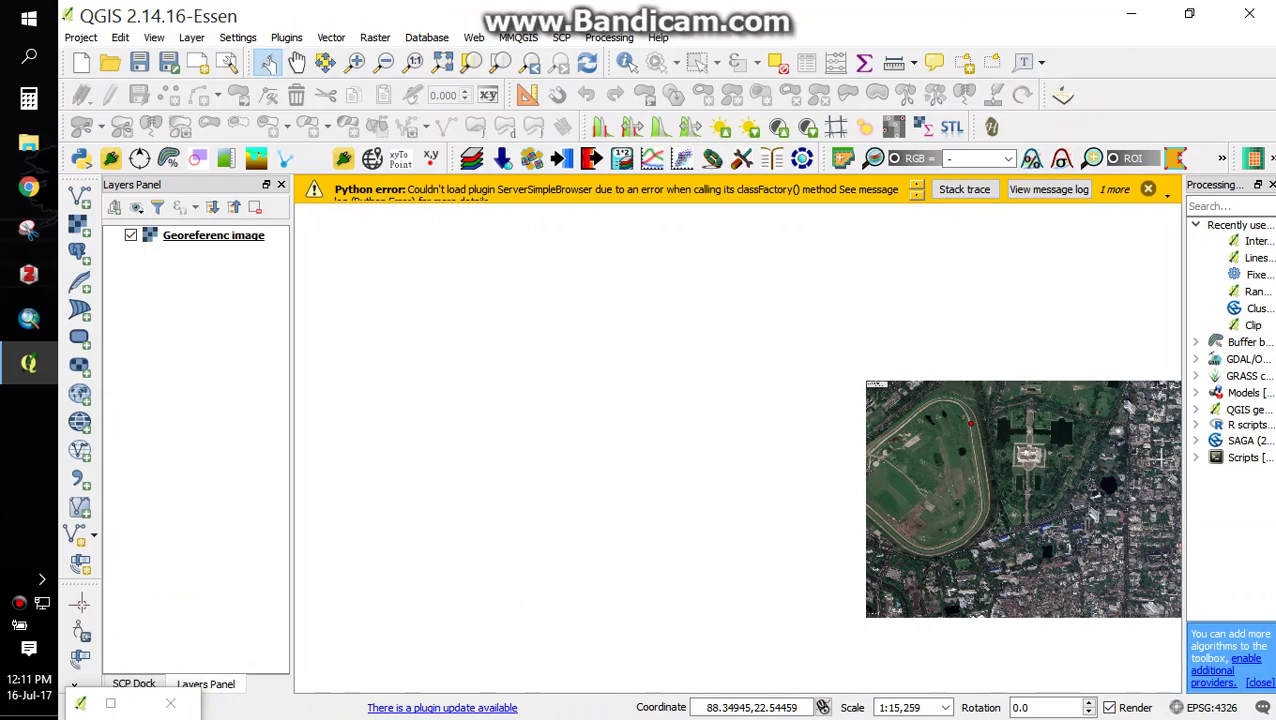
pyautogui.click(443, 62)
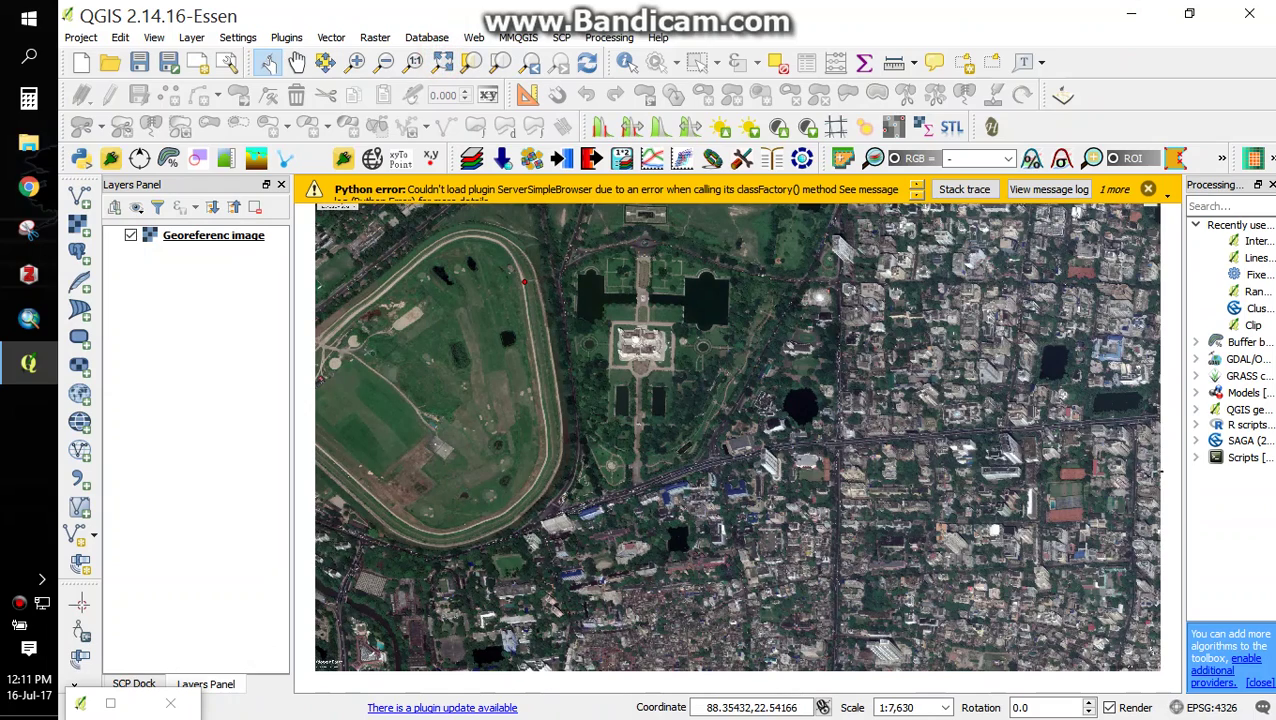
pyautogui.scroll(1, 520, 412)
pyautogui.scroll(2, 520, 412)
pyautogui.scroll(1, 520, 412)
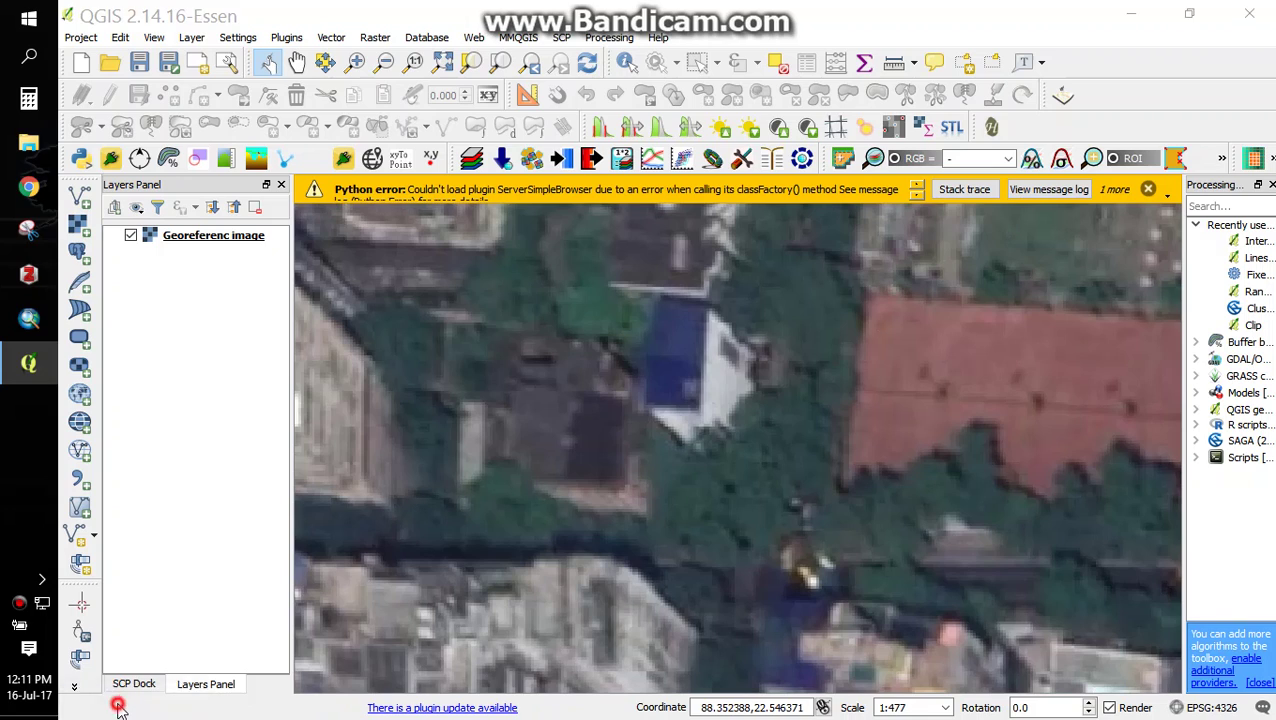
# Step: Place a second control point on the red court's corner, tied to master-map coordinates 88.3533, 22.5468
pyautogui.click(110, 703)
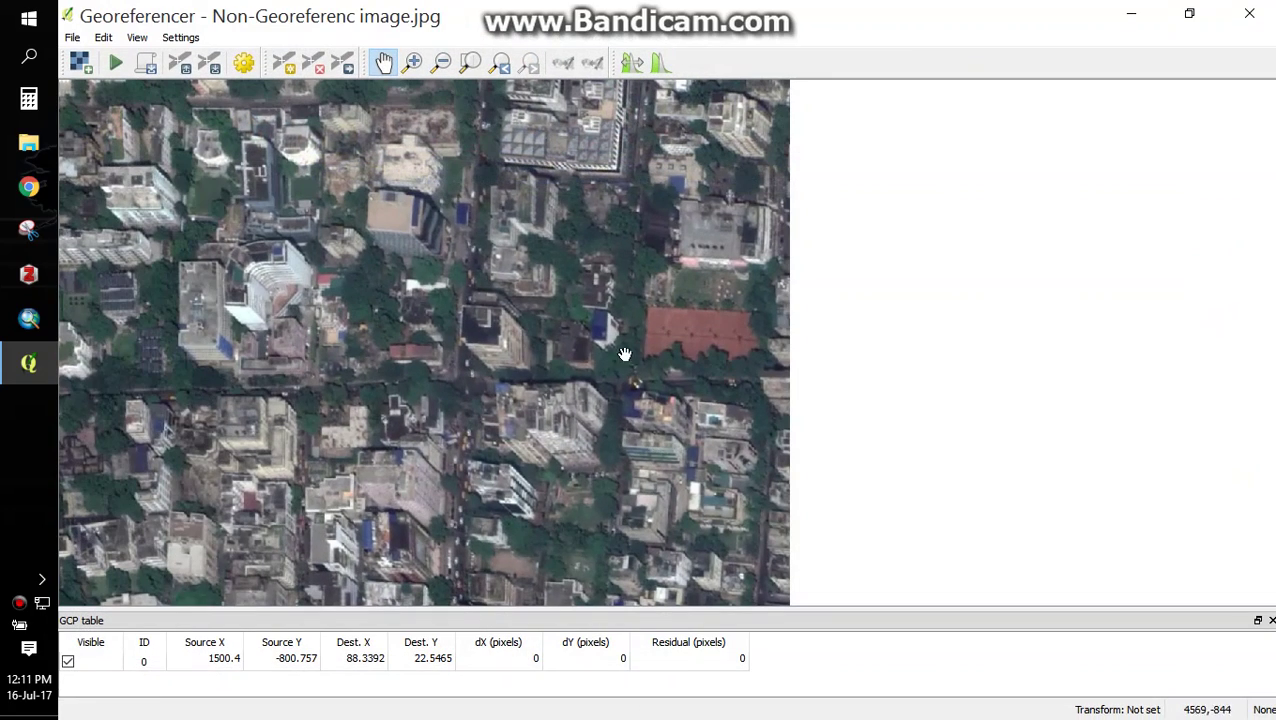
pyautogui.click(285, 64)
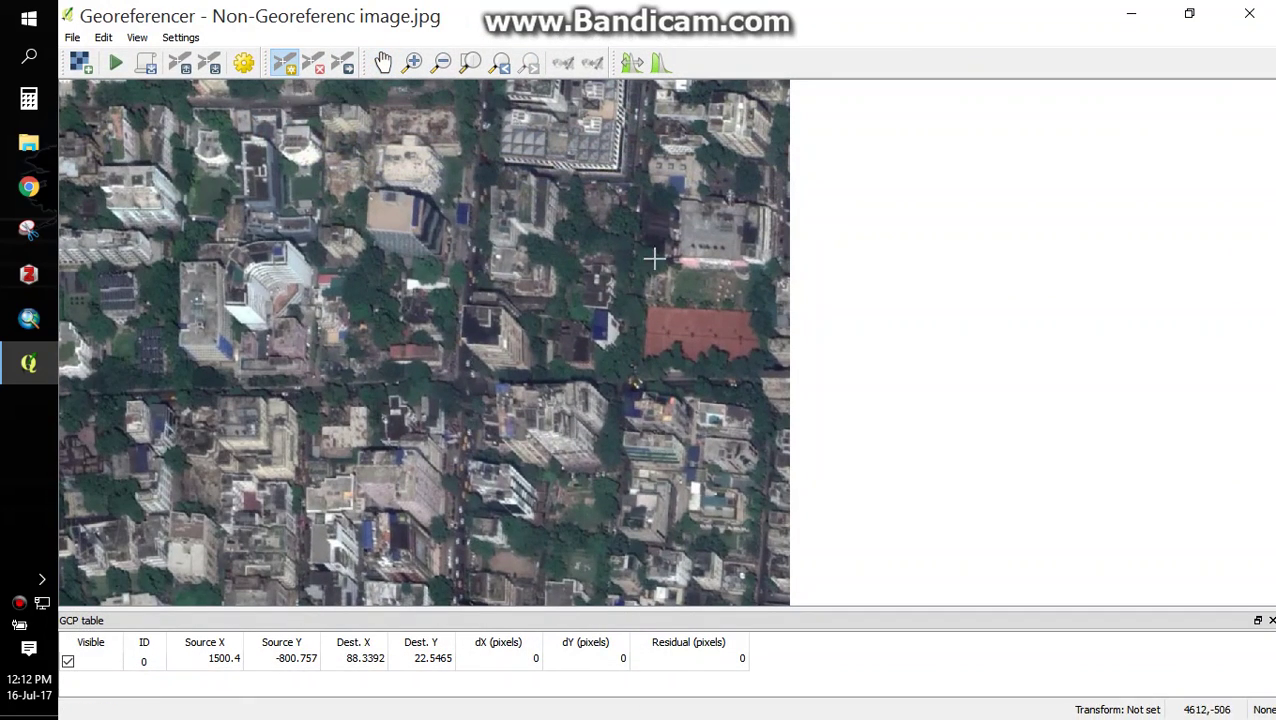
pyautogui.scroll(1, 657, 330)
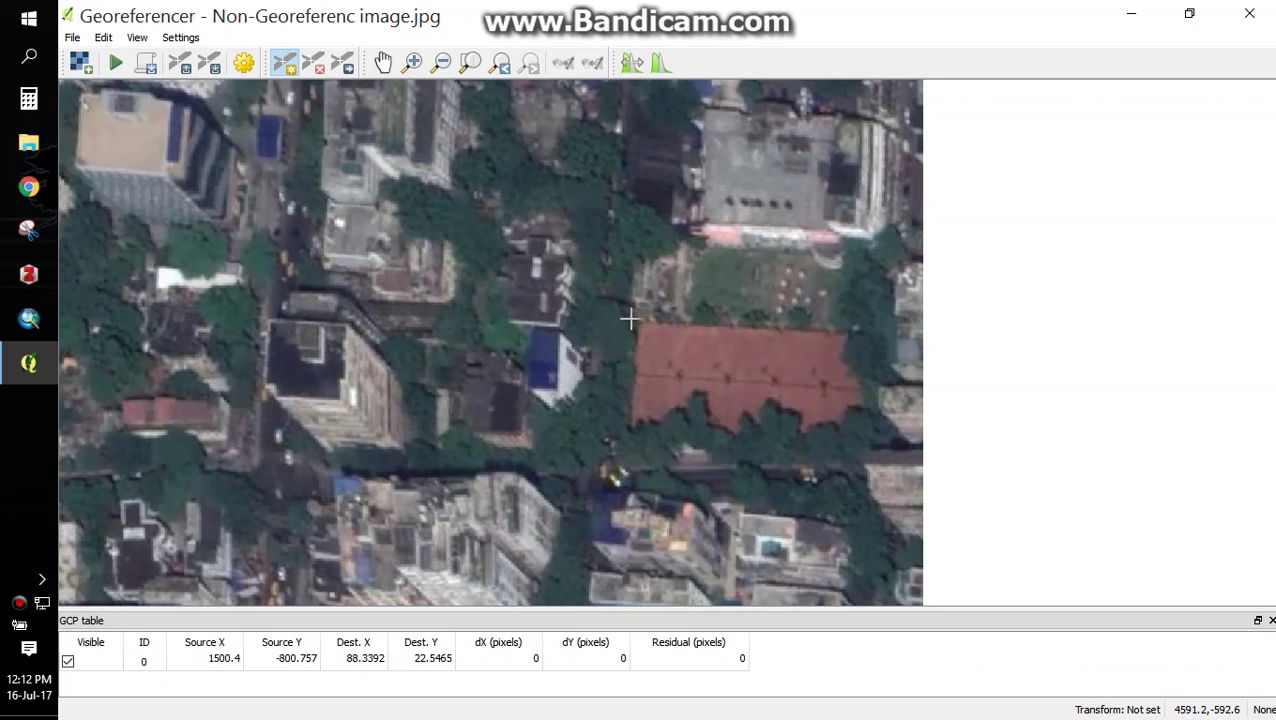
pyautogui.click(636, 321)
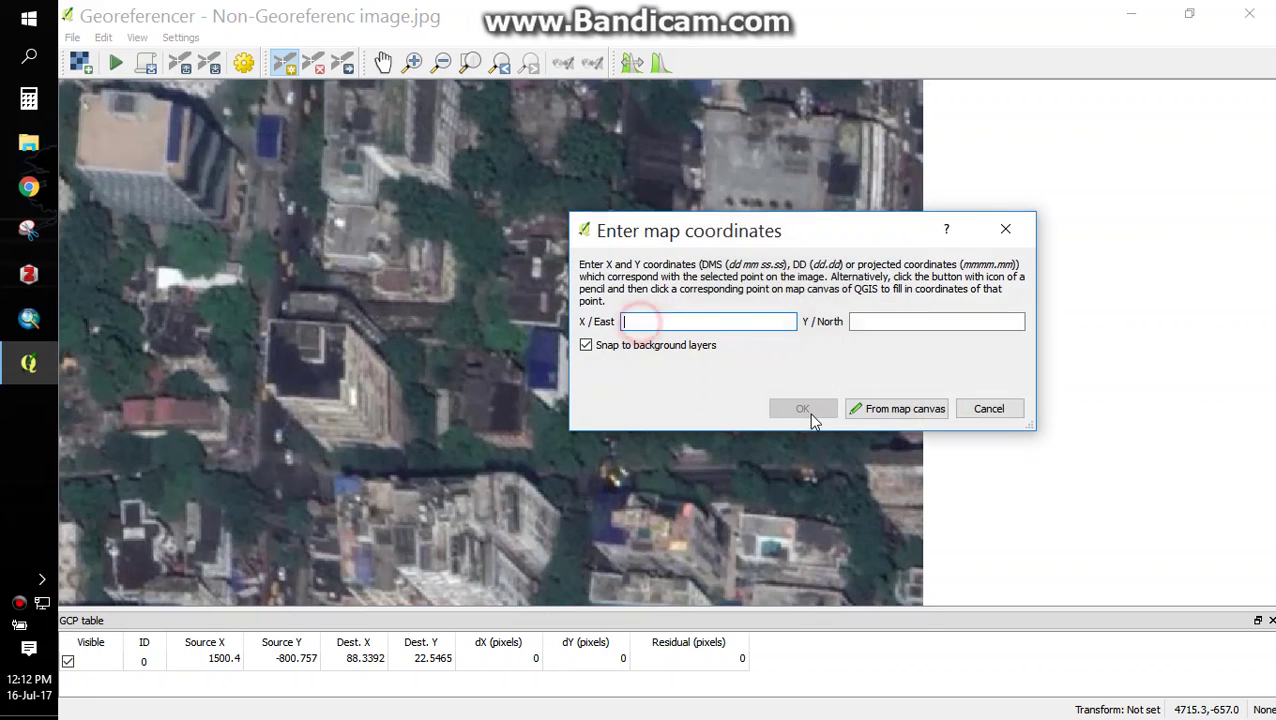
pyautogui.click(905, 409)
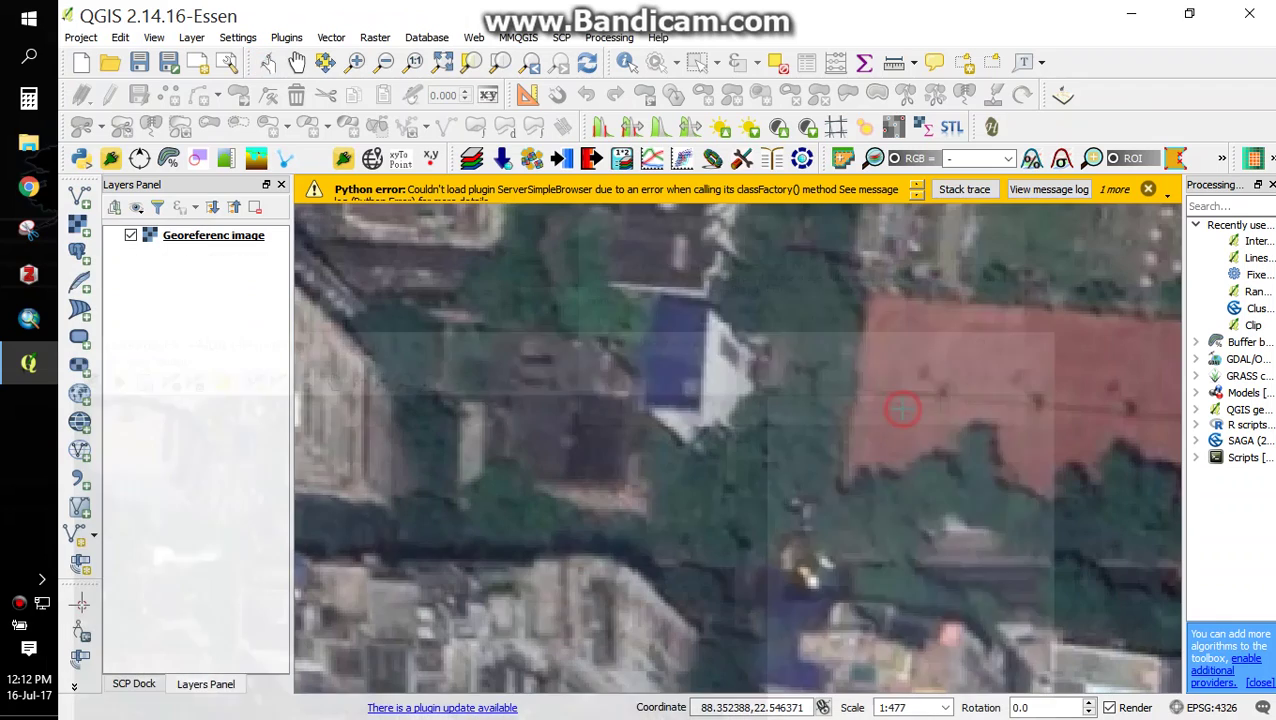
pyautogui.click(868, 296)
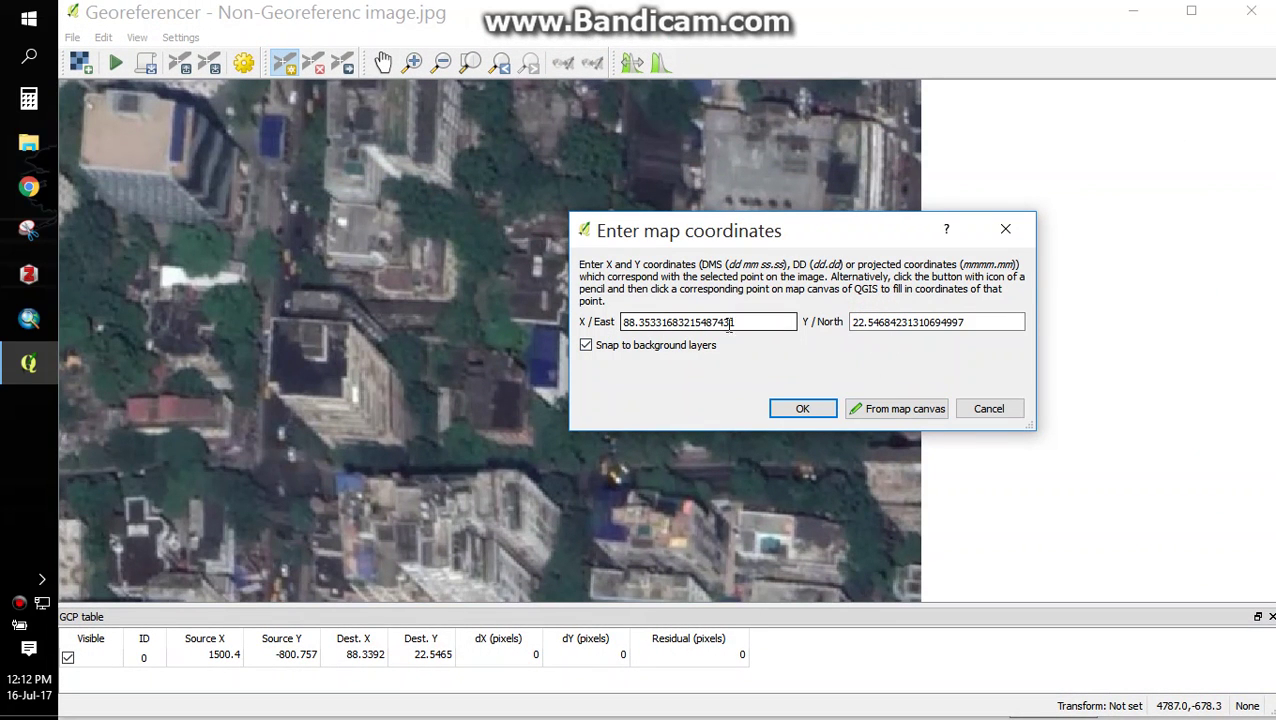
pyautogui.click(801, 409)
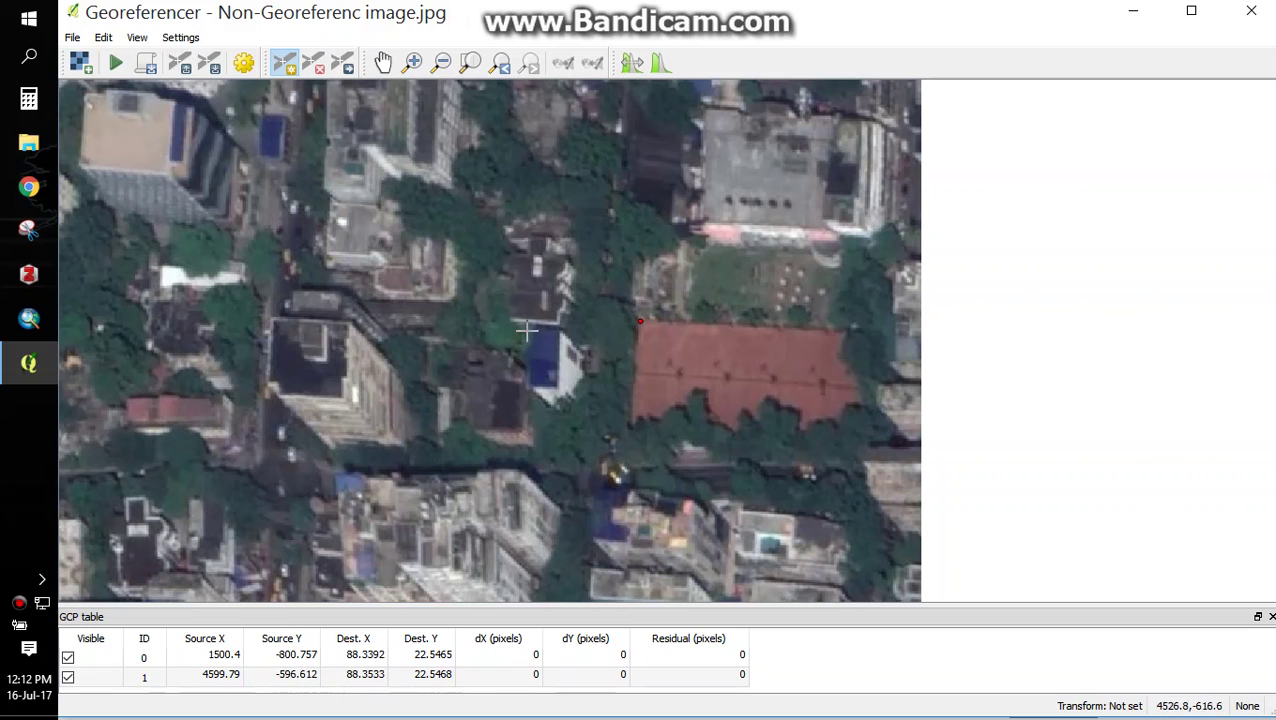
# Step: Zoom and pan the Georeferencer image to the white-roofed building beside the road
pyautogui.scroll(-2, 500, 332)
pyautogui.scroll(-2, 191, 435)
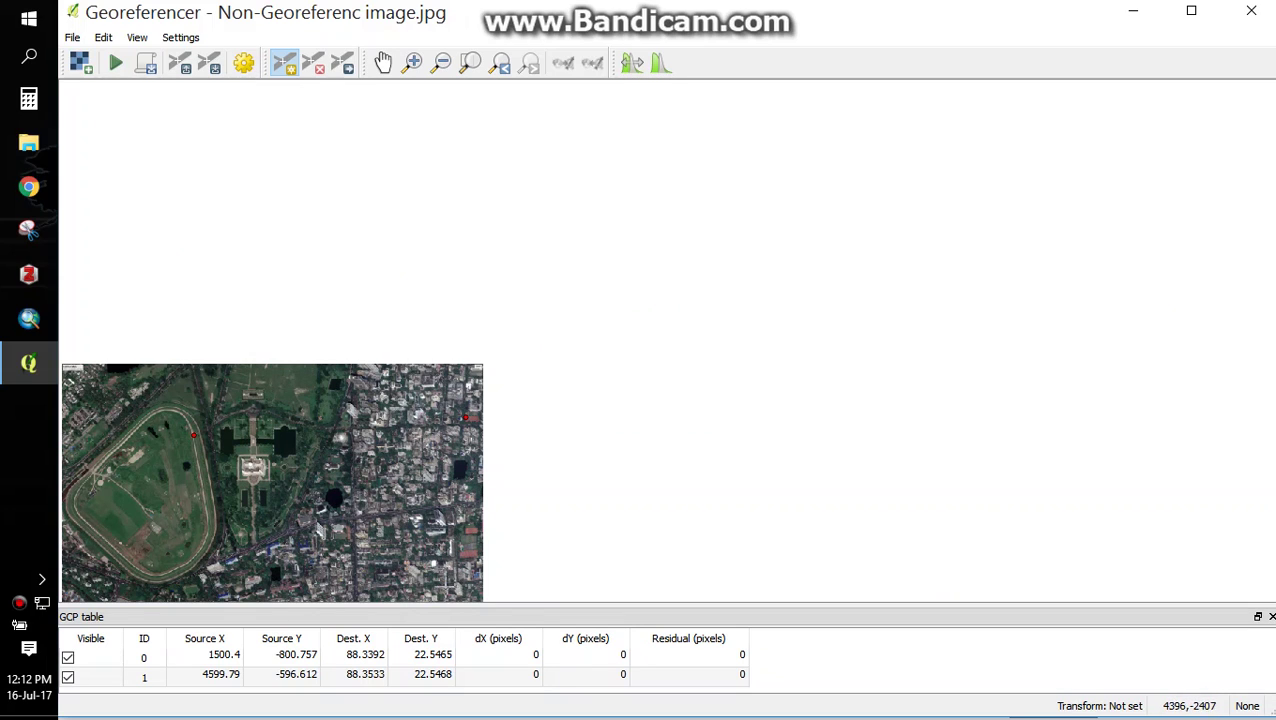
pyautogui.scroll(1, 431, 574)
pyautogui.scroll(1, 436, 550)
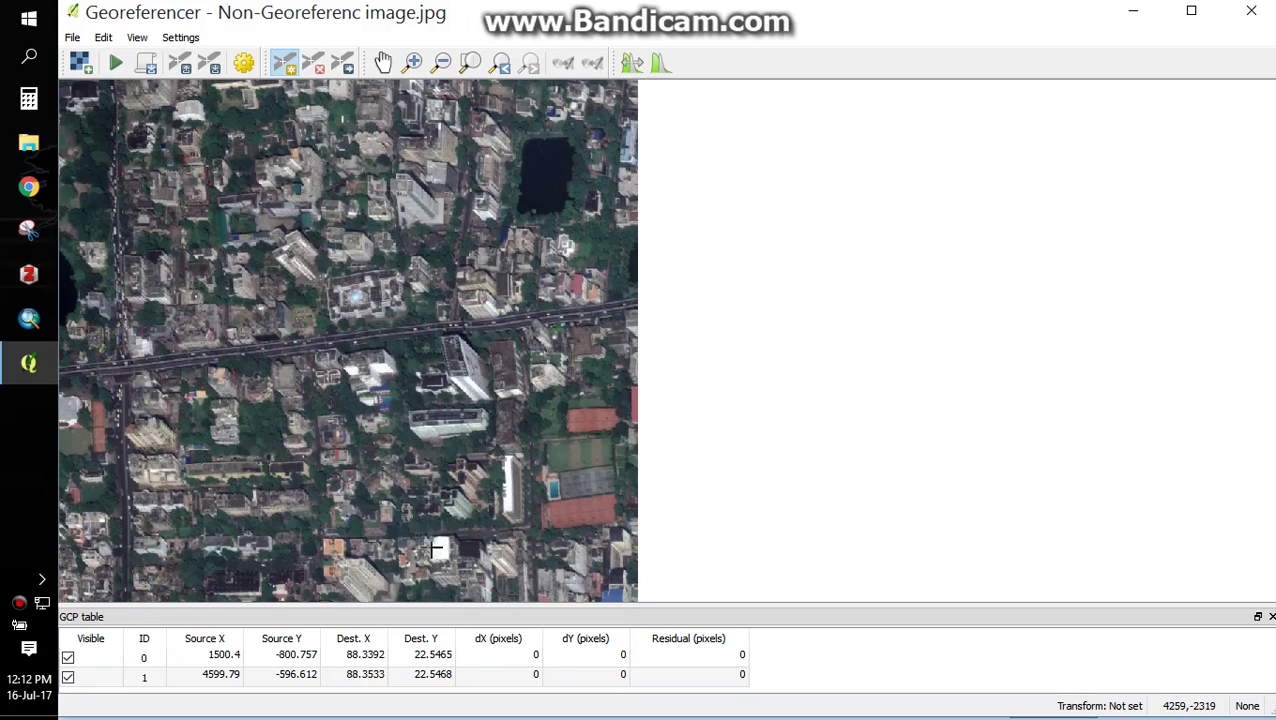
pyautogui.scroll(1, 436, 548)
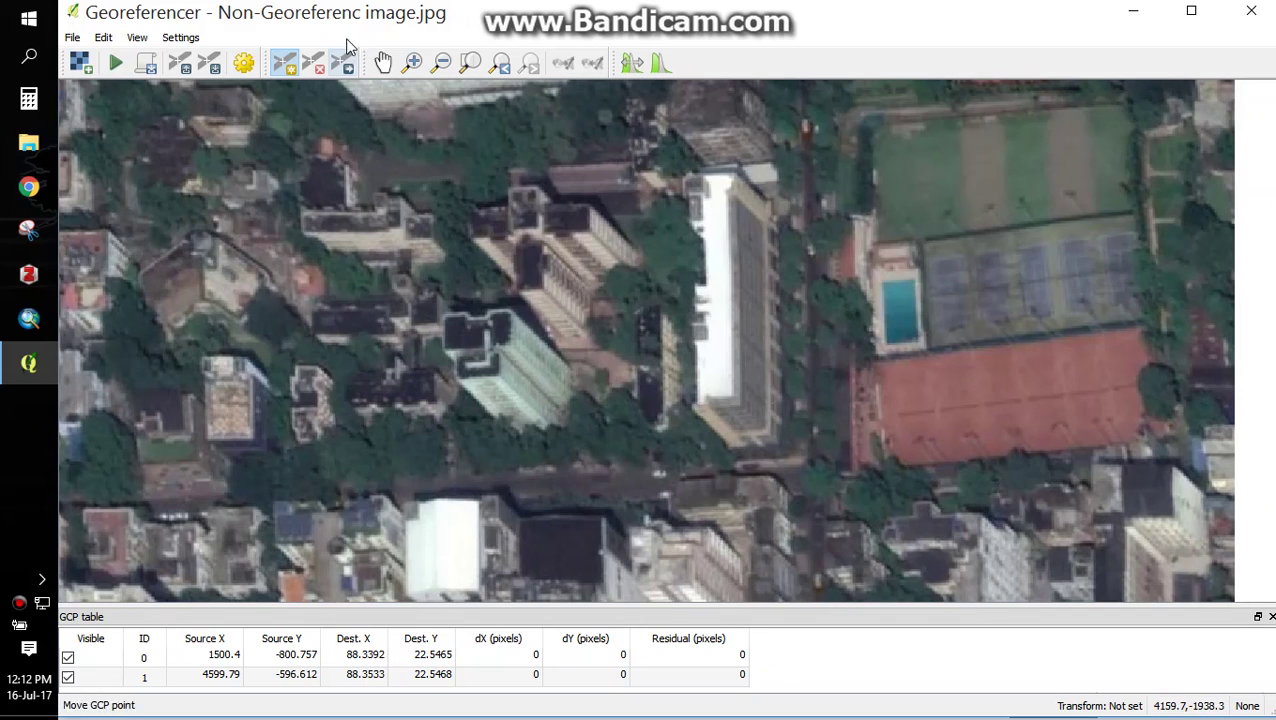
pyautogui.click(386, 62)
pyautogui.moveTo(450, 514); pyautogui.dragTo(518, 332)
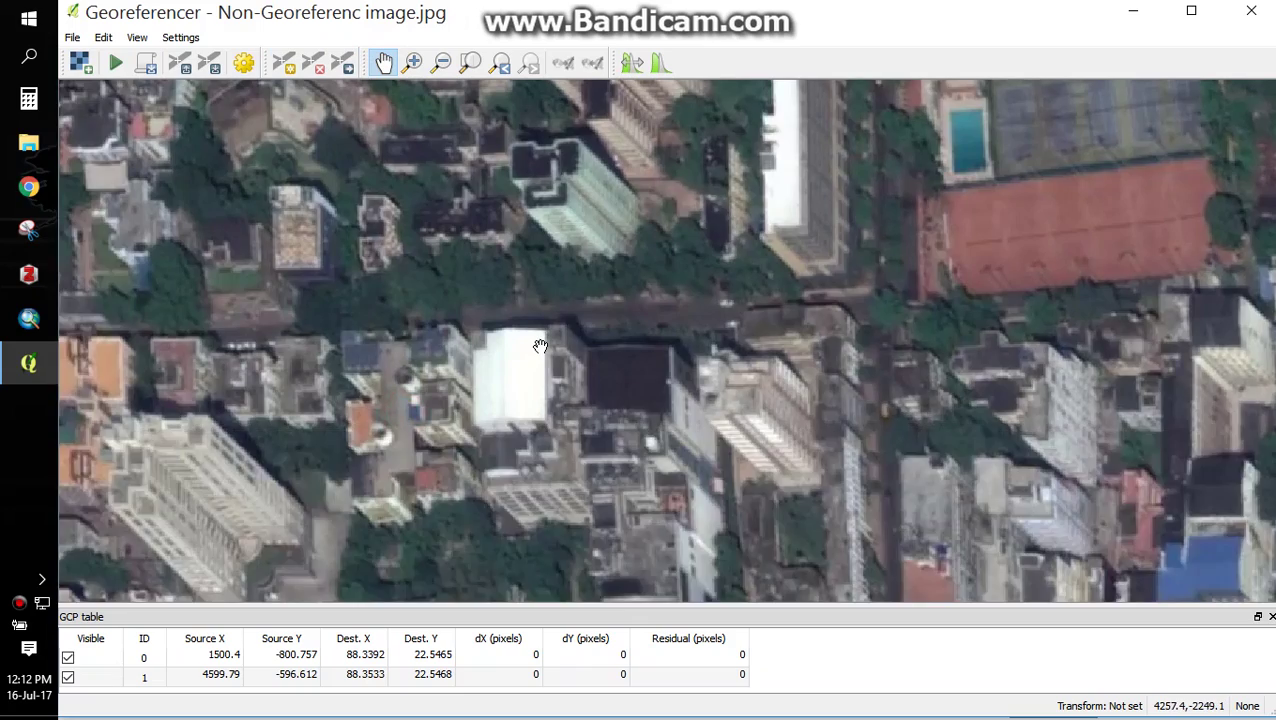
pyautogui.scroll(1, 518, 332)
# Step: Minimize the Georeferencer and zoom the master map tightly onto the same white building
pyautogui.click(1133, 11)
pyautogui.scroll(-2, 688, 501)
pyautogui.scroll(-2, 720, 500)
pyautogui.scroll(-1, 741, 505)
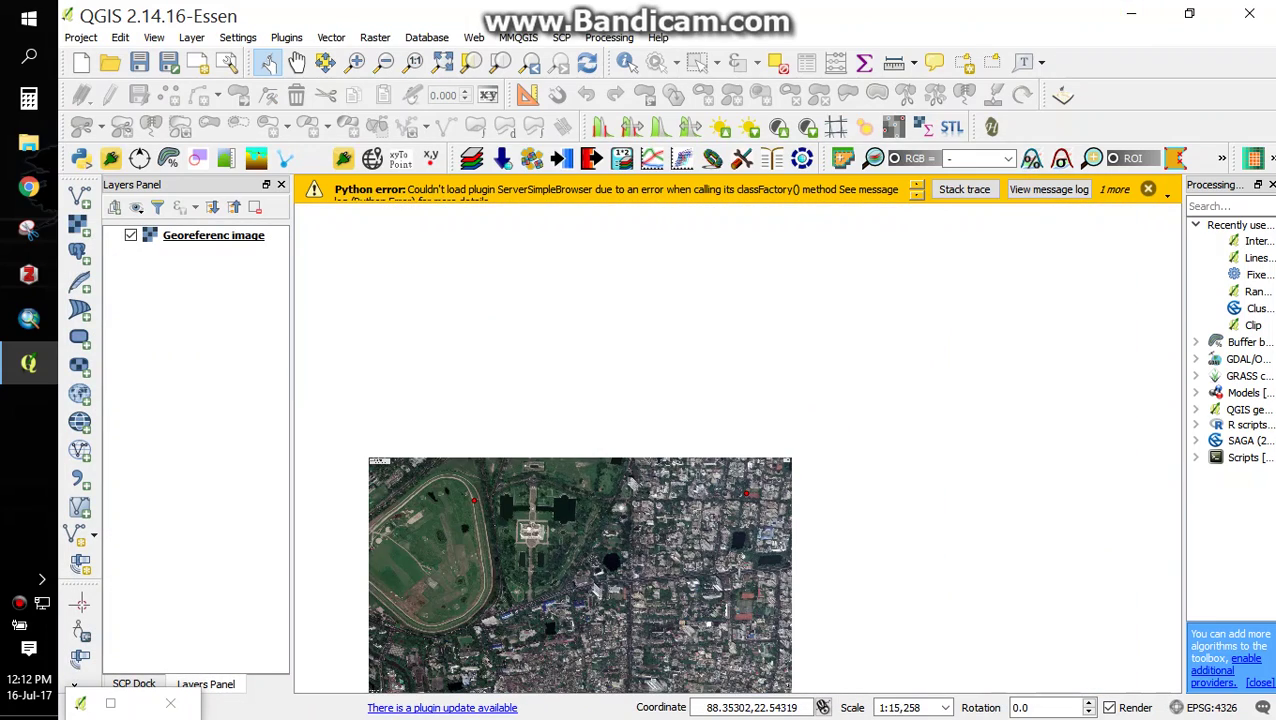
pyautogui.scroll(1, 774, 678)
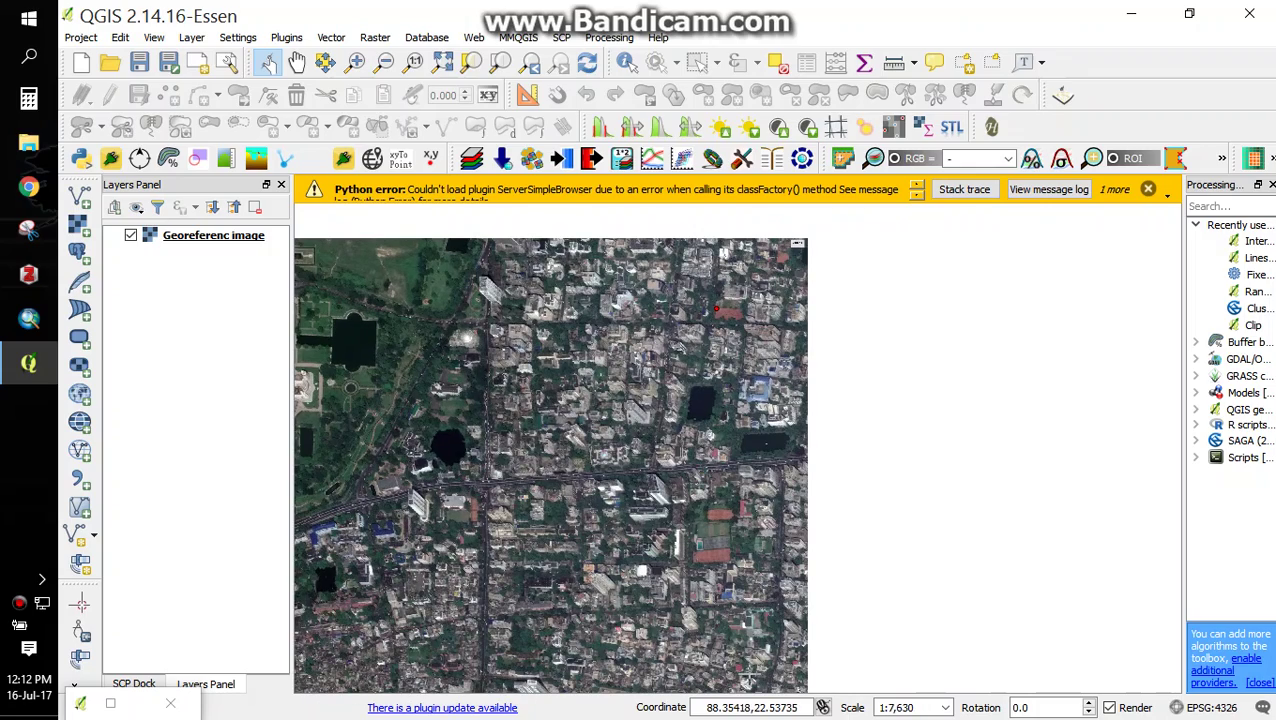
pyautogui.scroll(1, 628, 554)
pyautogui.scroll(1, 700, 660)
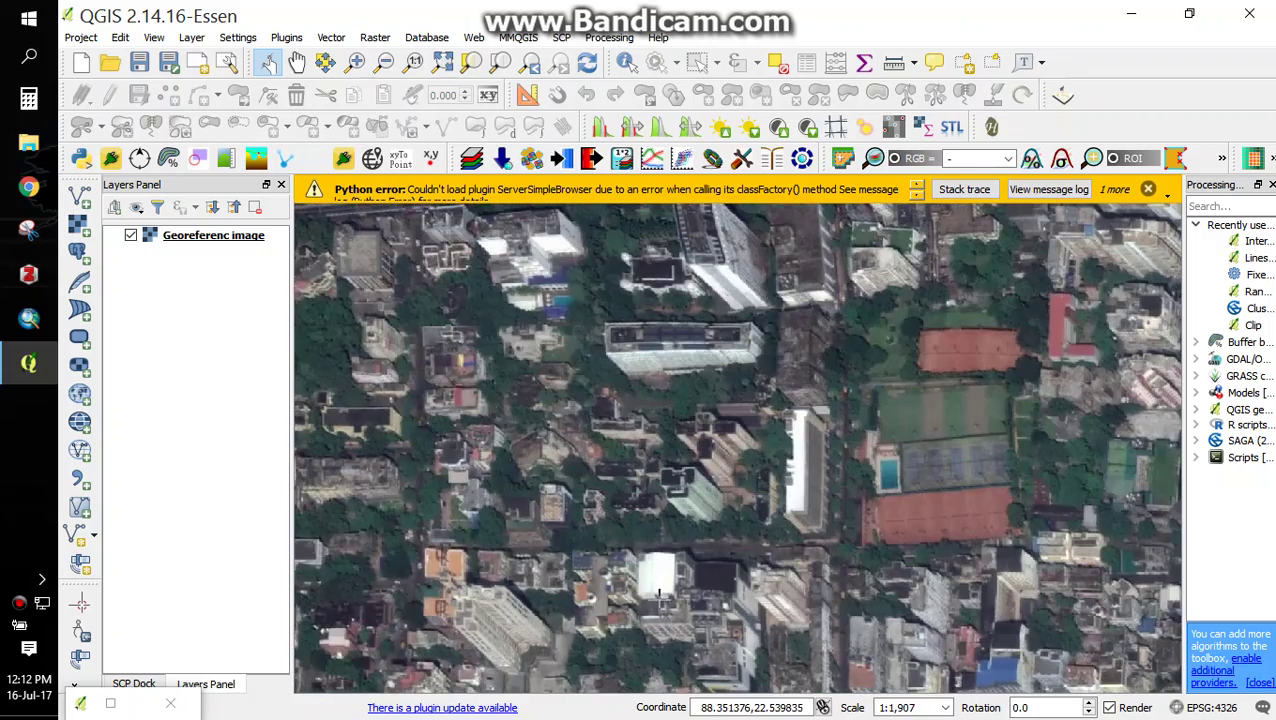
pyautogui.scroll(1, 663, 617)
pyautogui.scroll(1, 663, 617)
pyautogui.scroll(-1, 675, 395)
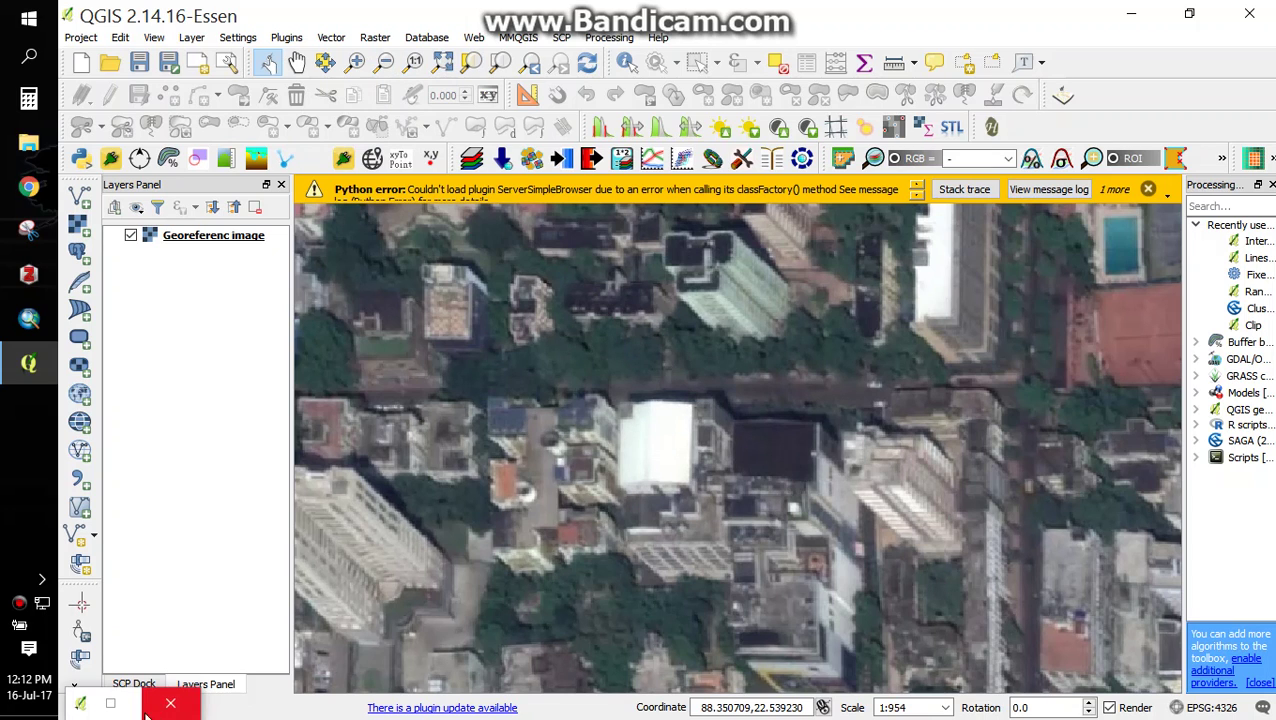
# Step: Place a third control point at the white building's corner, matched to master-map coordinates 88.3515, 22.5402
pyautogui.click(110, 703)
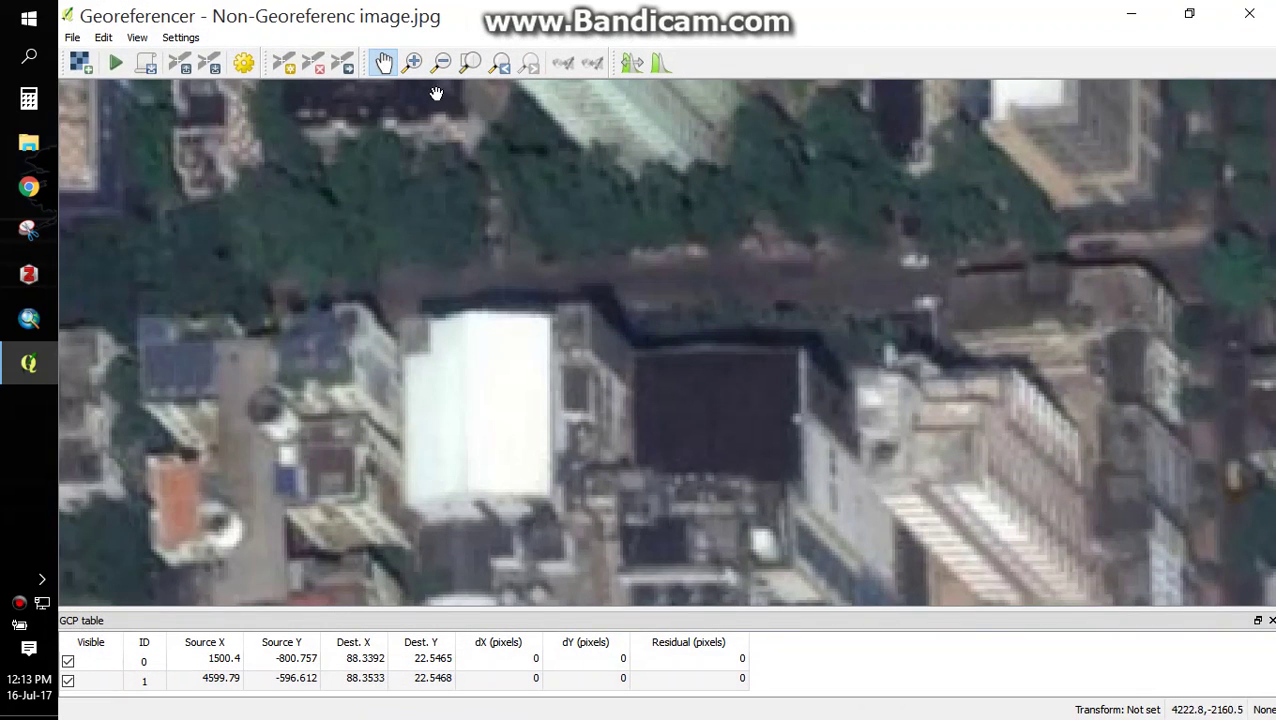
pyautogui.click(283, 62)
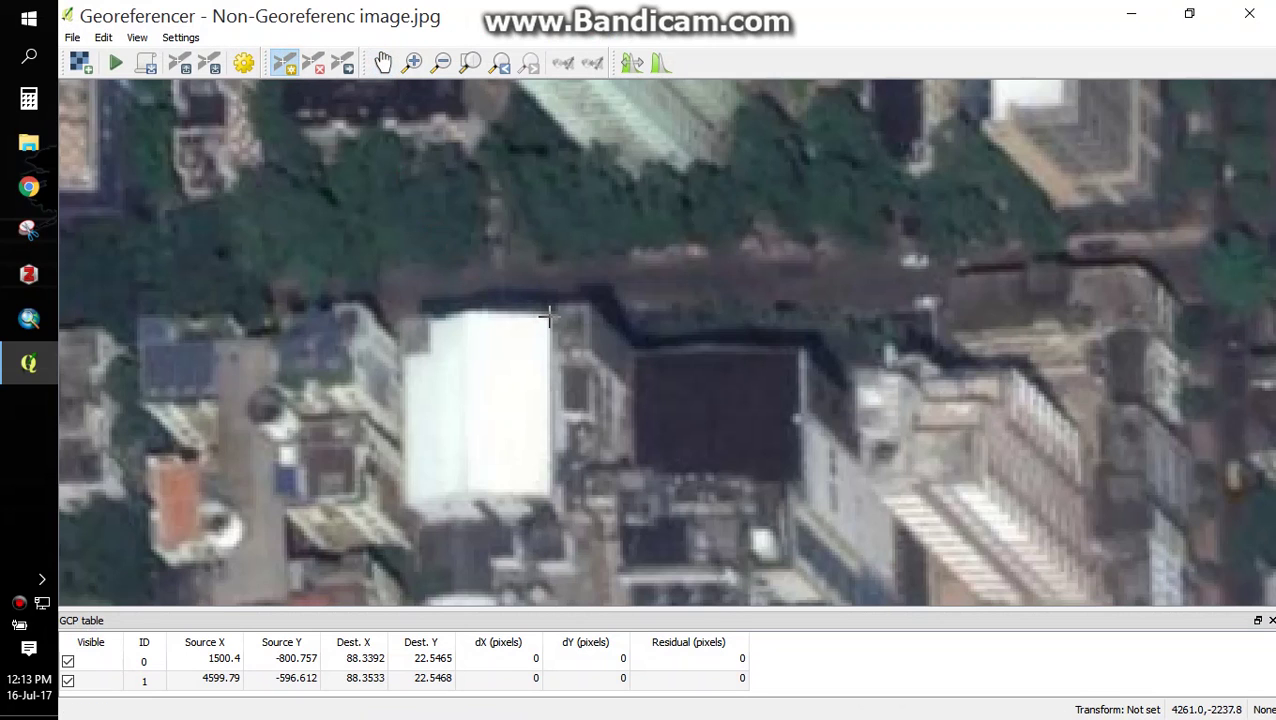
pyautogui.click(904, 414)
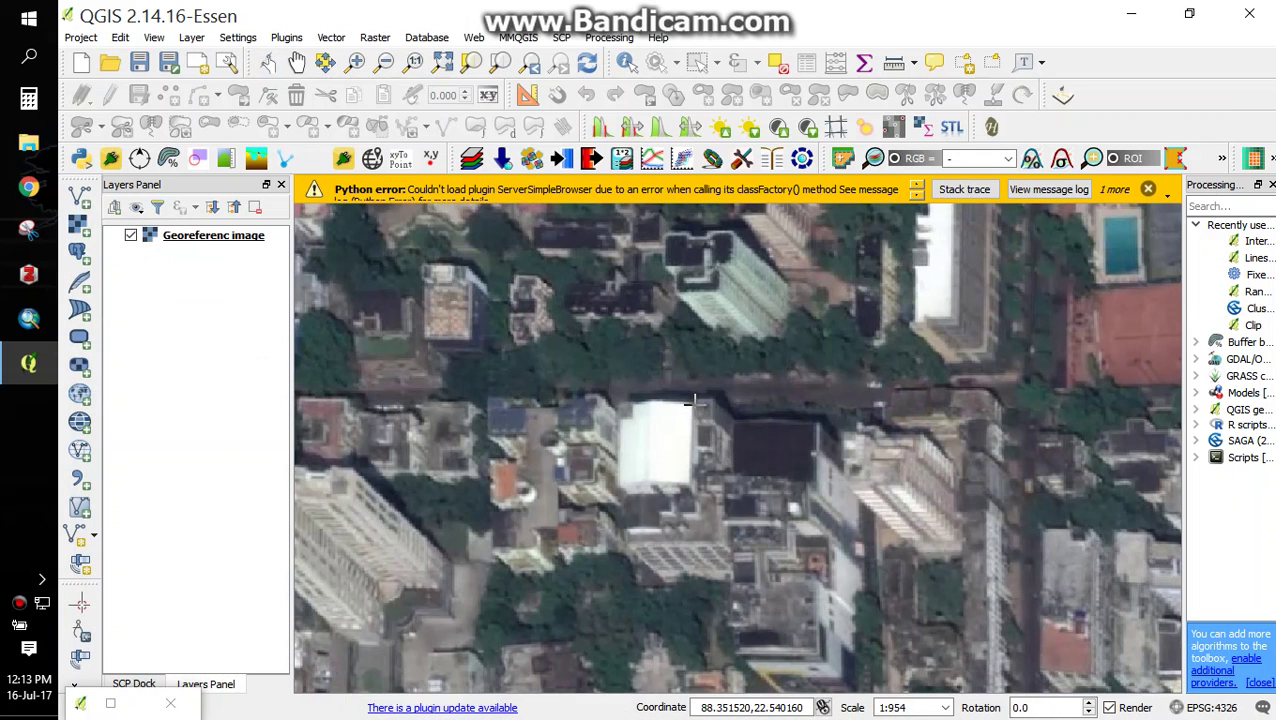
pyautogui.click(690, 403)
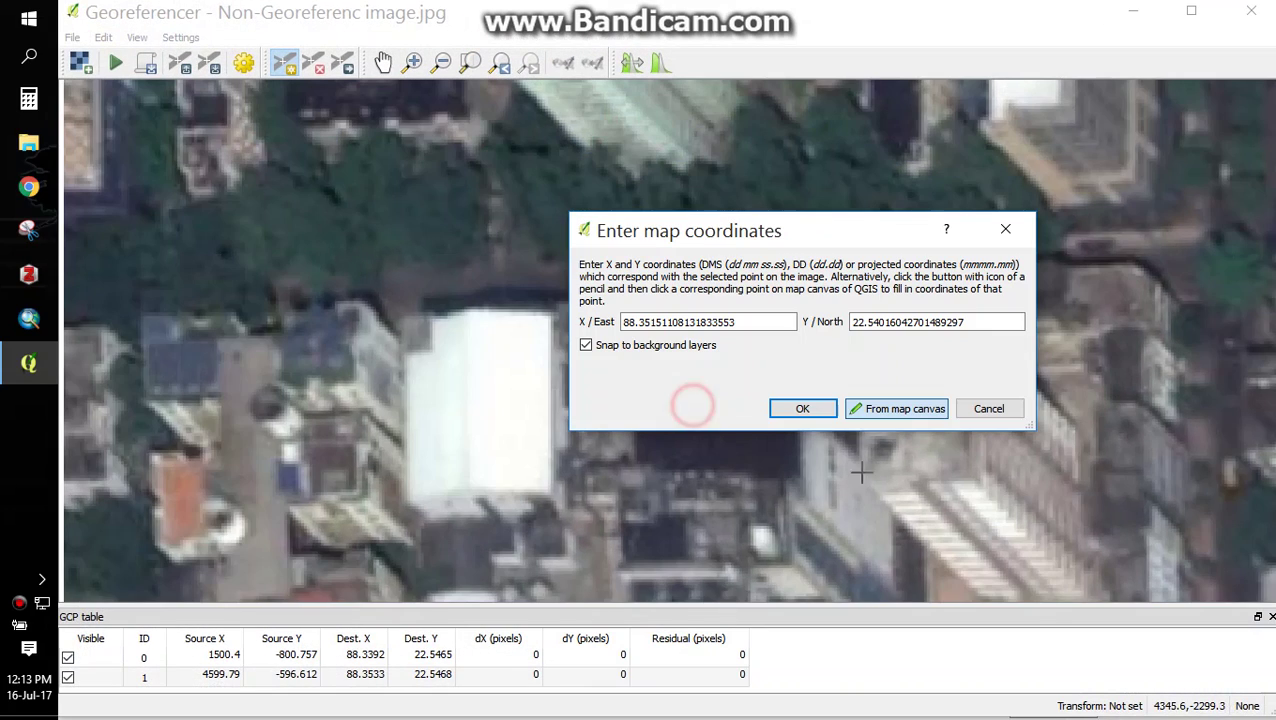
pyautogui.click(808, 409)
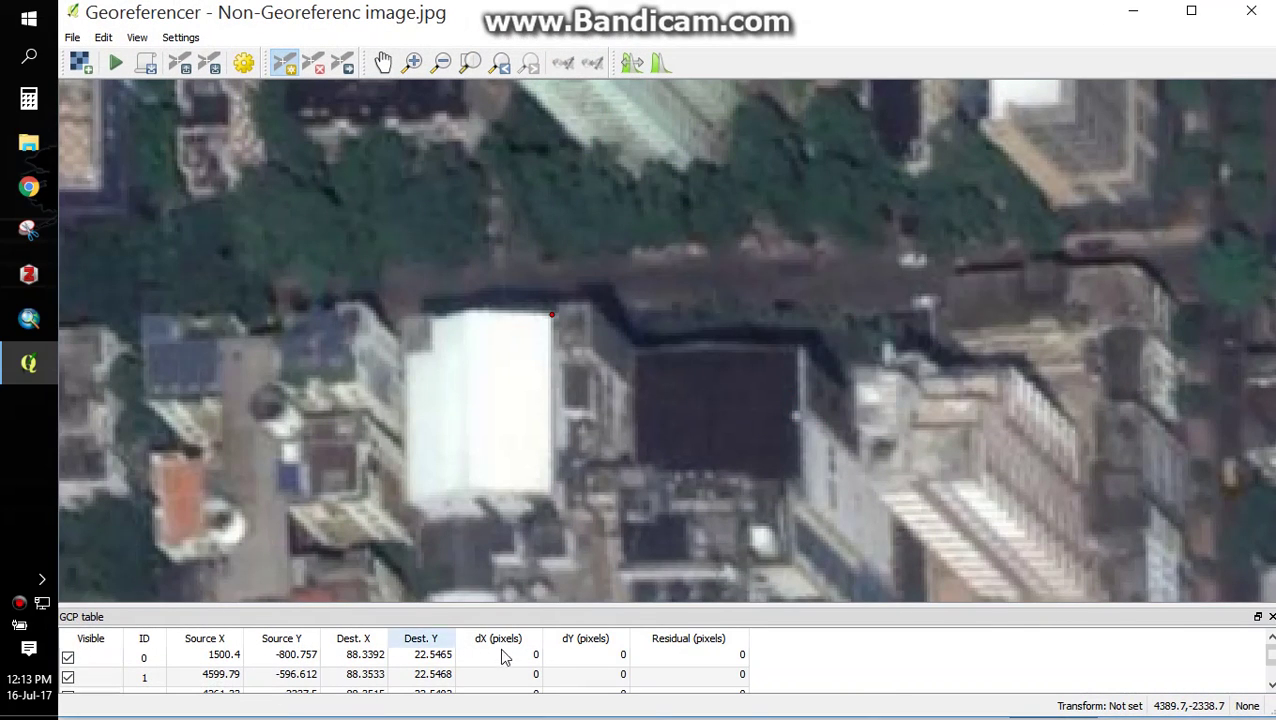
pyautogui.scroll(-1, 522, 660)
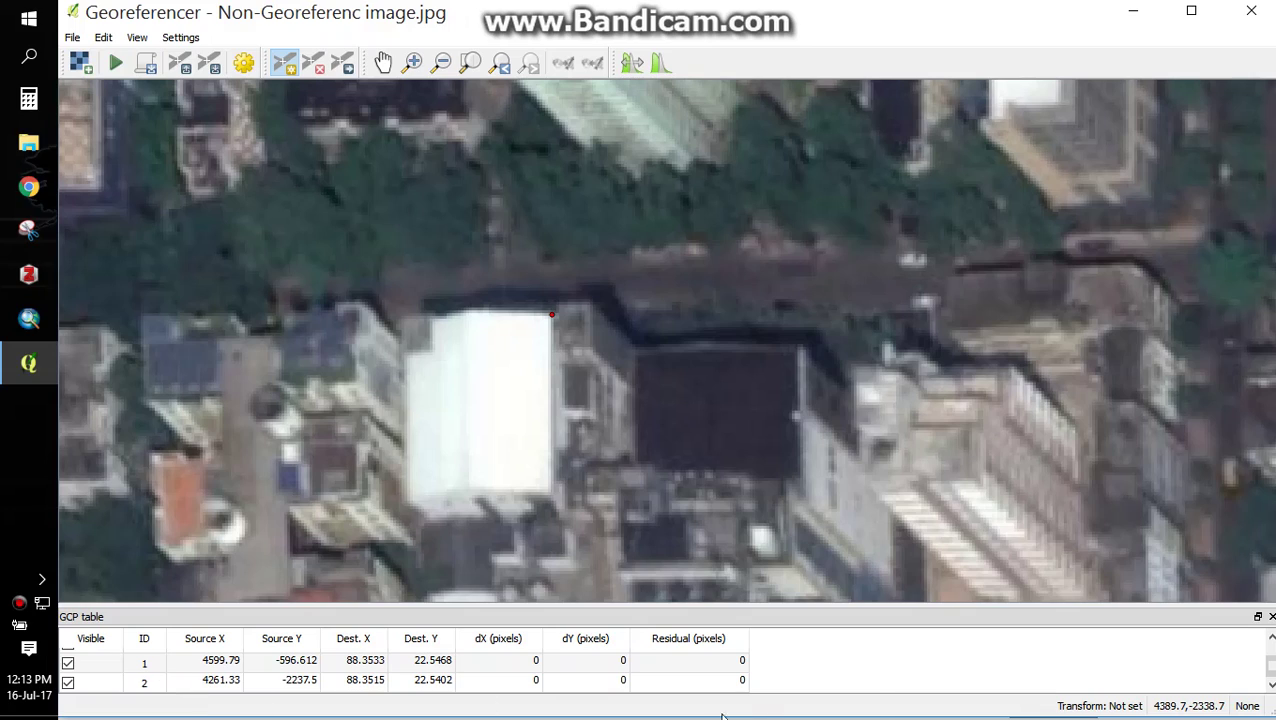
# Step: Zoom out, then zoom in on the grid-roofed building beside the river bridge in the aerial image
pyautogui.scroll(-2, 783, 407)
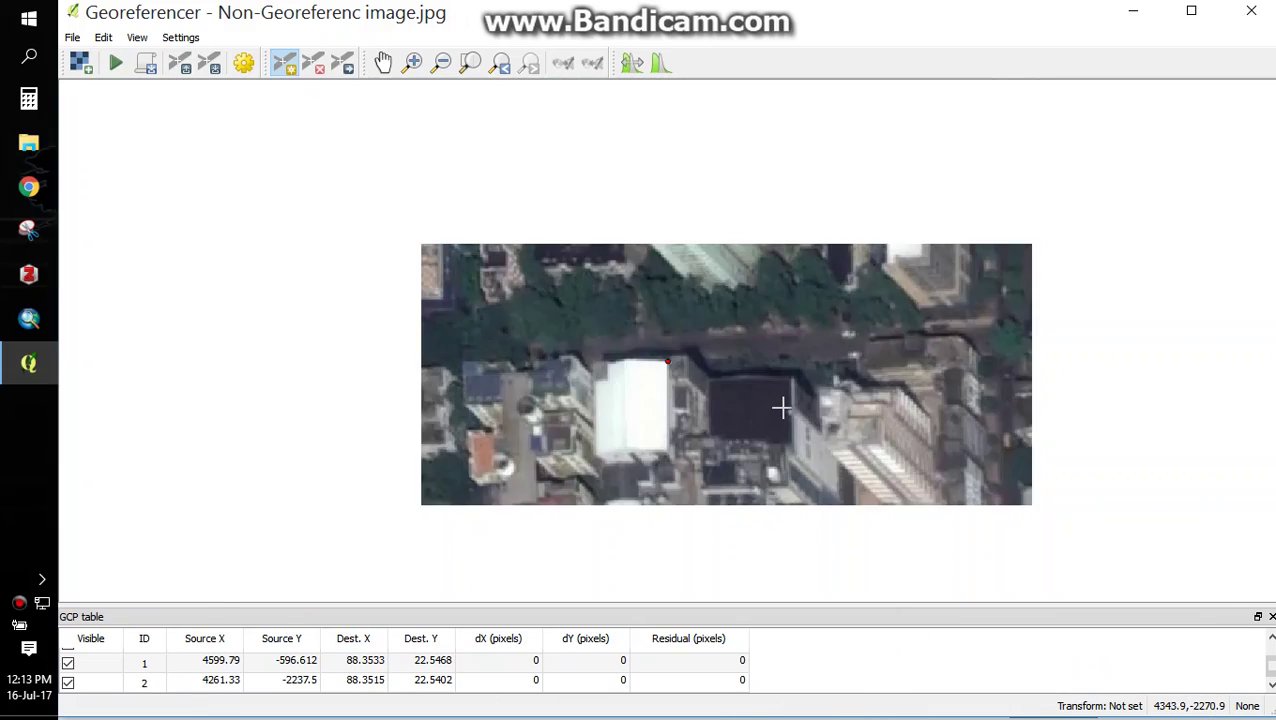
pyautogui.scroll(-2, 783, 407)
pyautogui.scroll(-2, 783, 407)
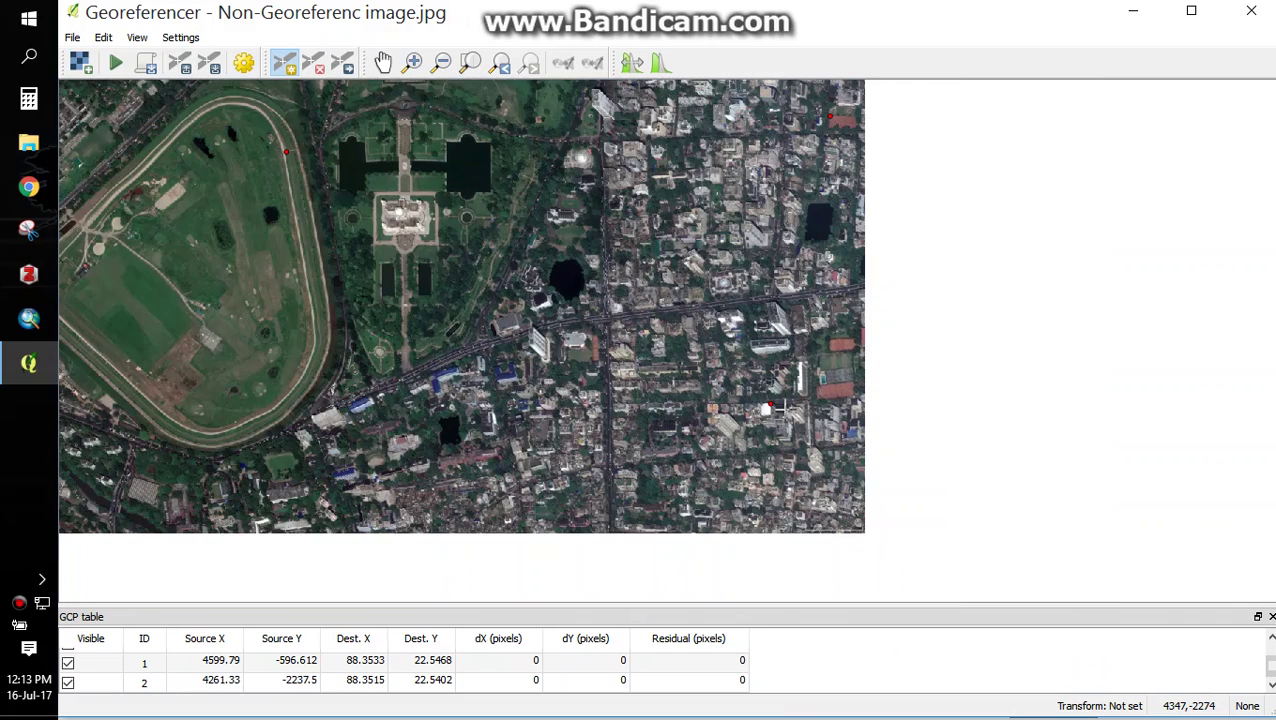
pyautogui.scroll(1, 517, 449)
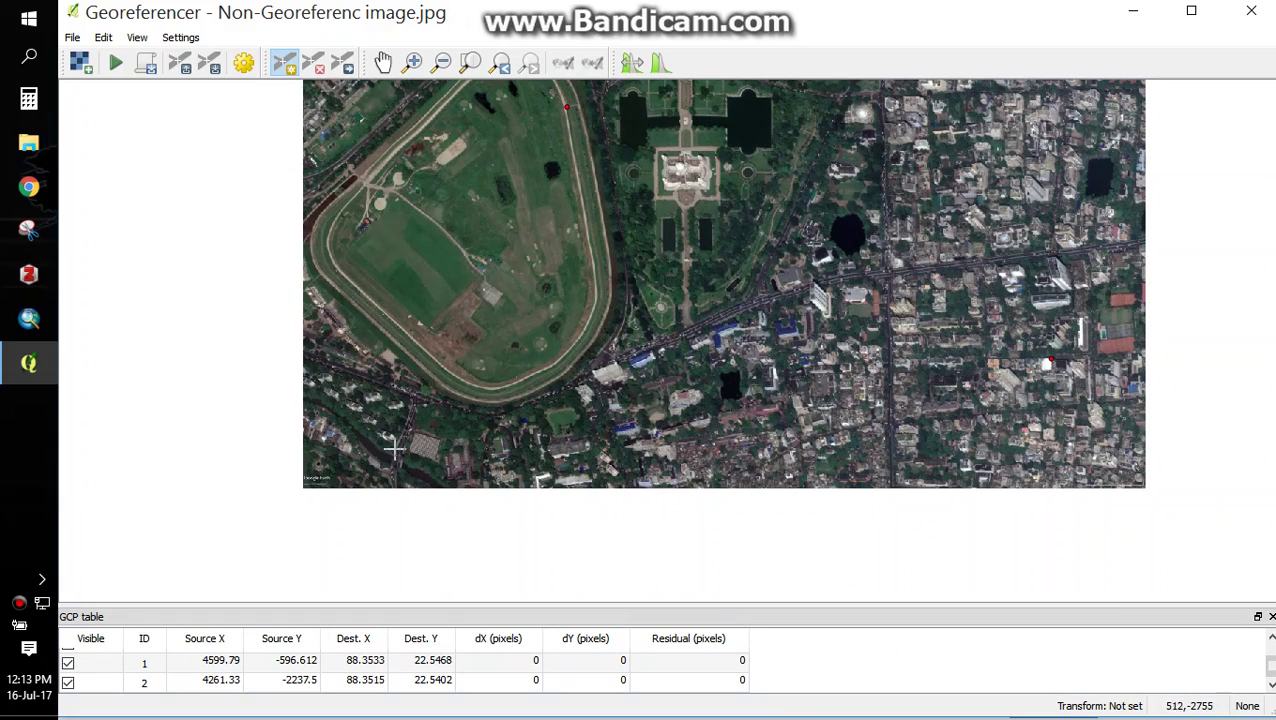
pyautogui.scroll(2, 395, 450)
pyautogui.scroll(1, 399, 450)
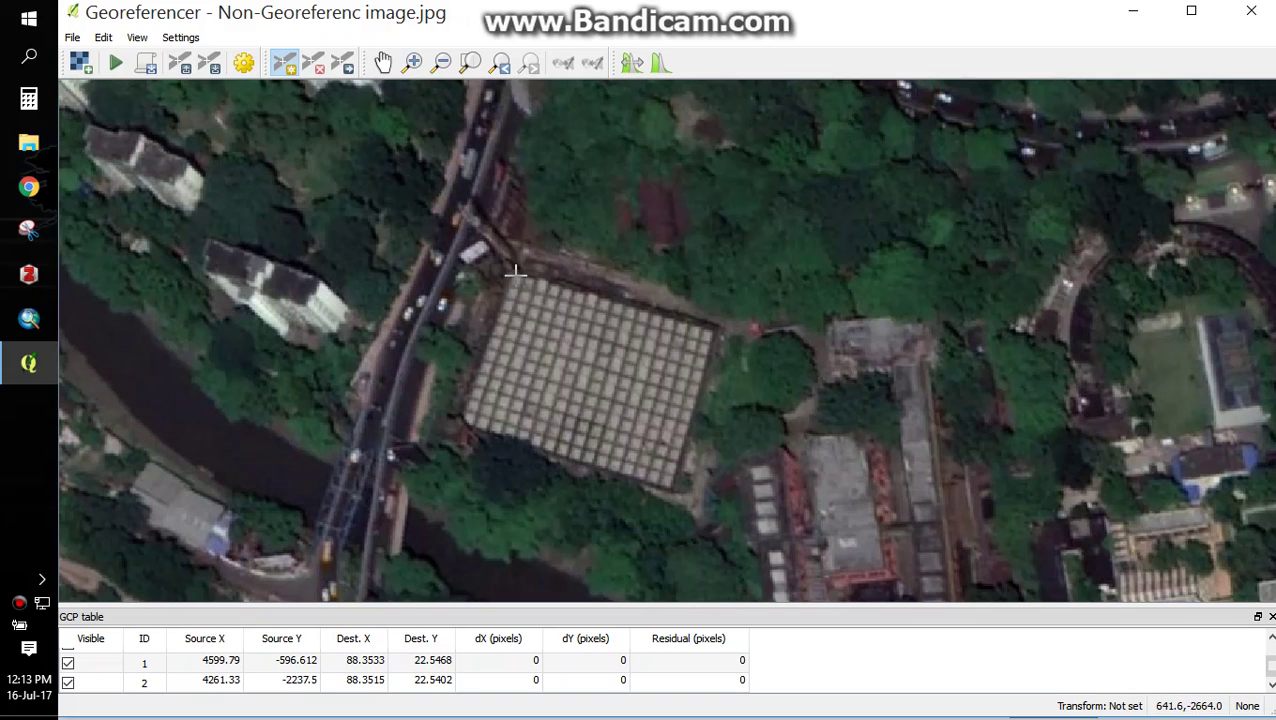
# Step: Find the matching grid-yard corner on the master map, then return to the Georeferencer
pyautogui.click(1186, 10)
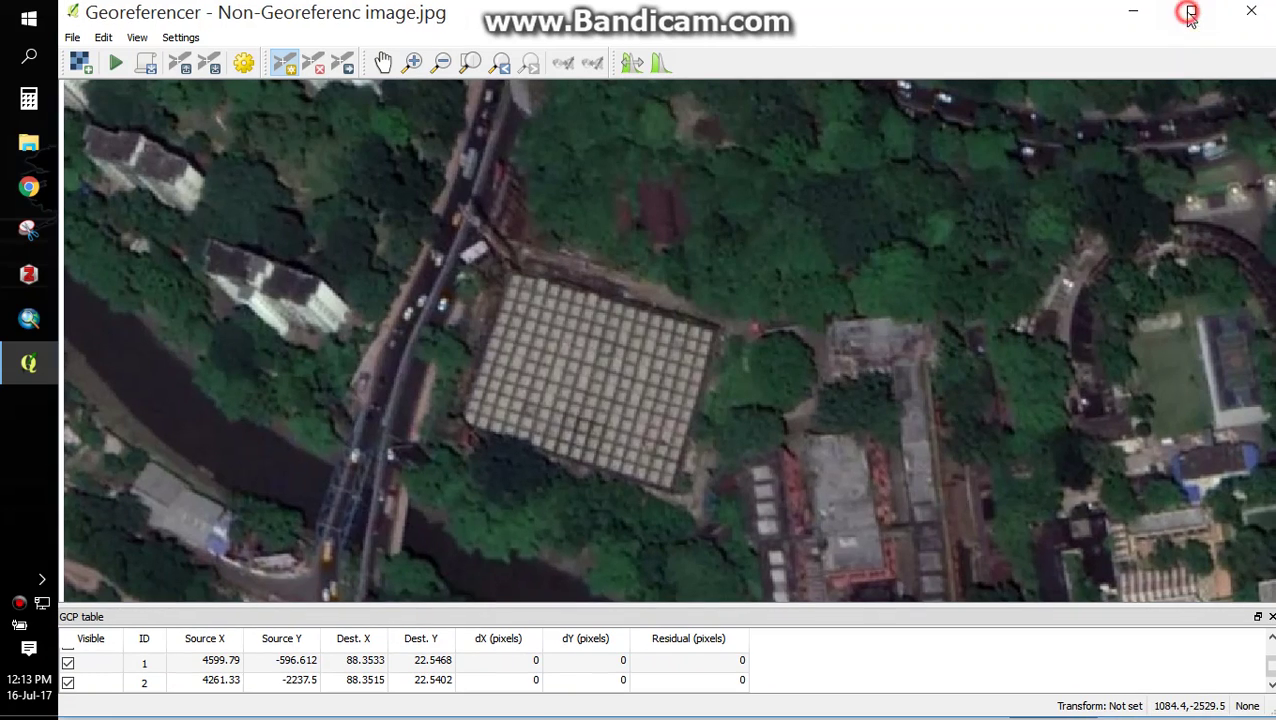
pyautogui.click(1131, 14)
pyautogui.scroll(-6, 602, 562)
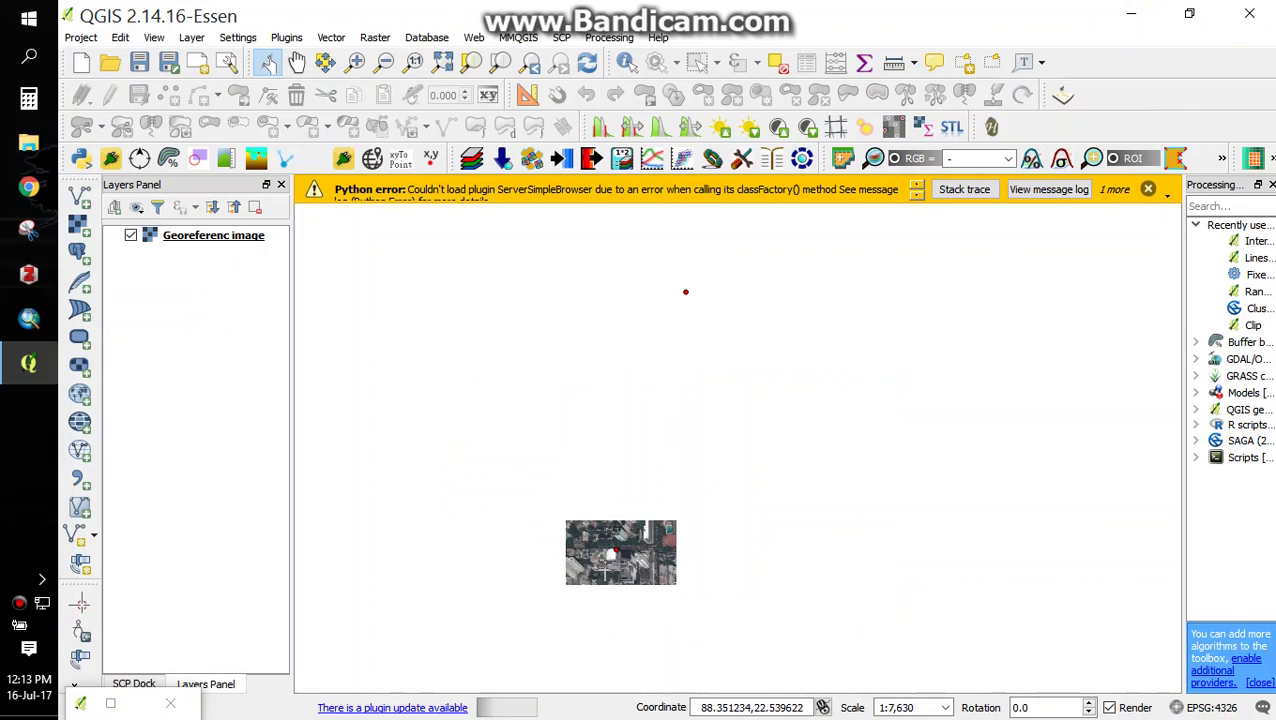
pyautogui.scroll(1, 603, 570)
pyautogui.scroll(2, 477, 626)
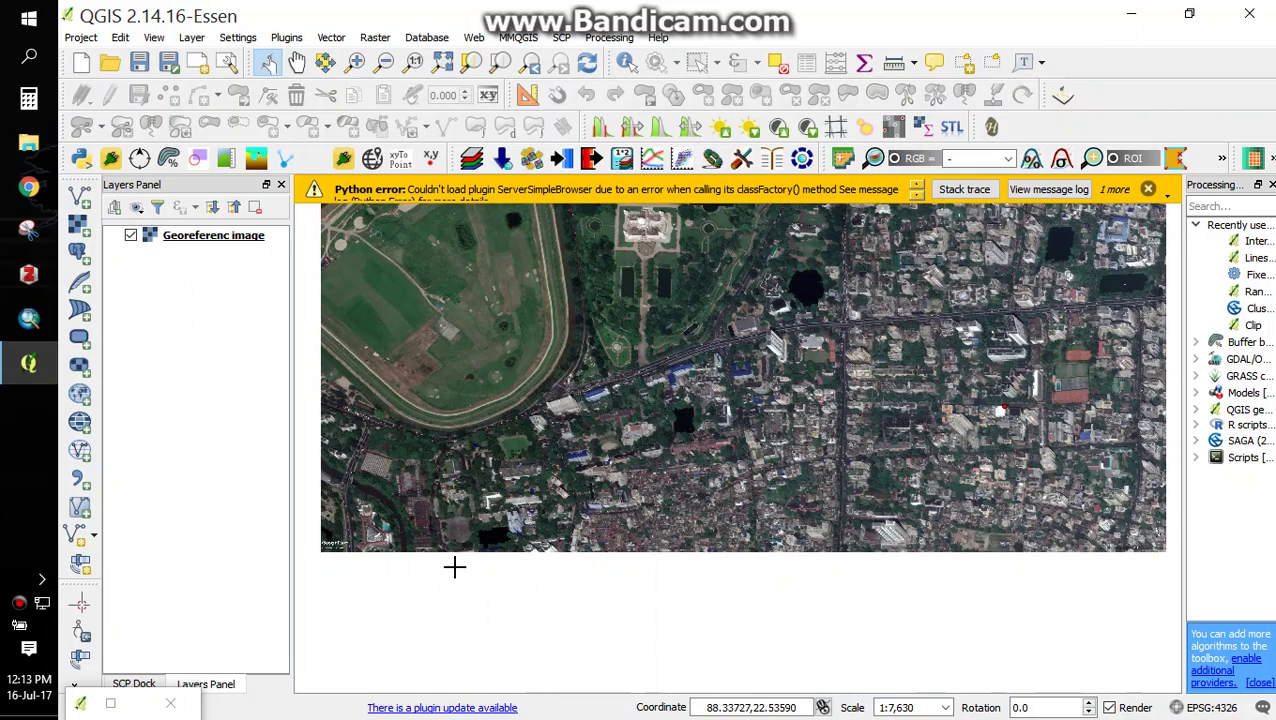
pyautogui.scroll(1, 365, 447)
pyautogui.scroll(2, 349, 461)
pyautogui.scroll(1, 365, 441)
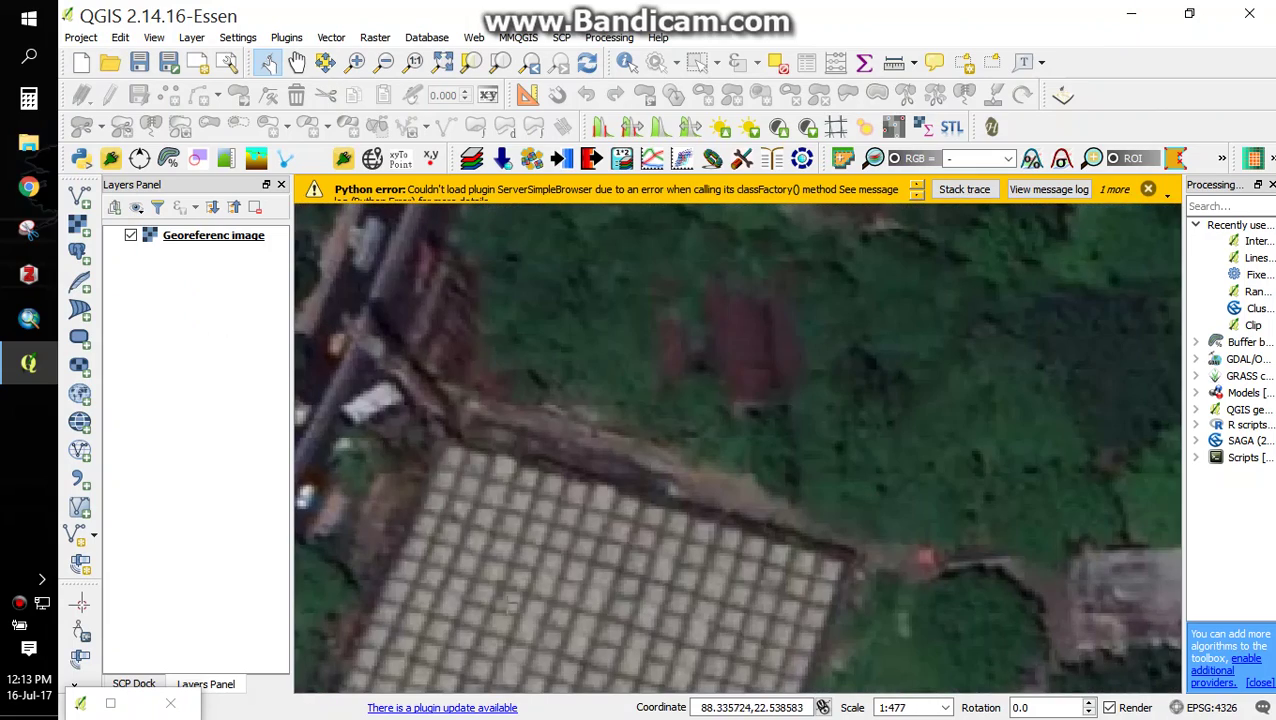
pyautogui.click(110, 700)
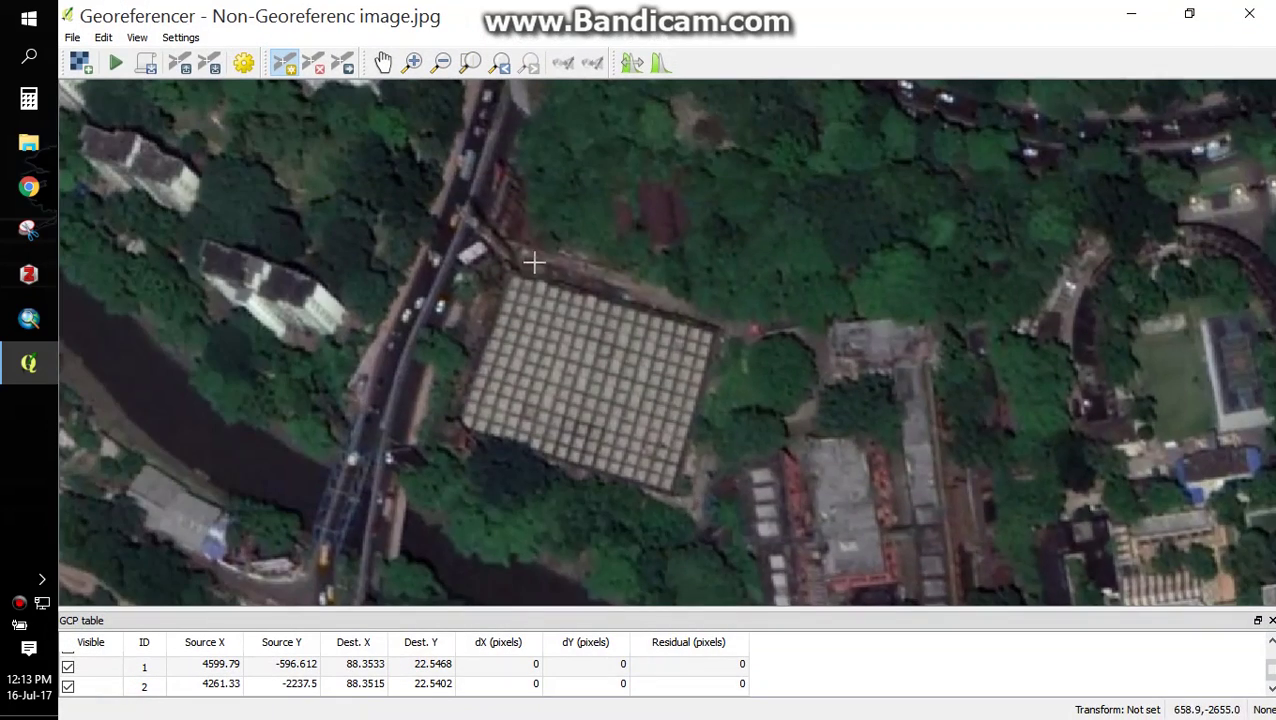
pyautogui.scroll(1, 518, 270)
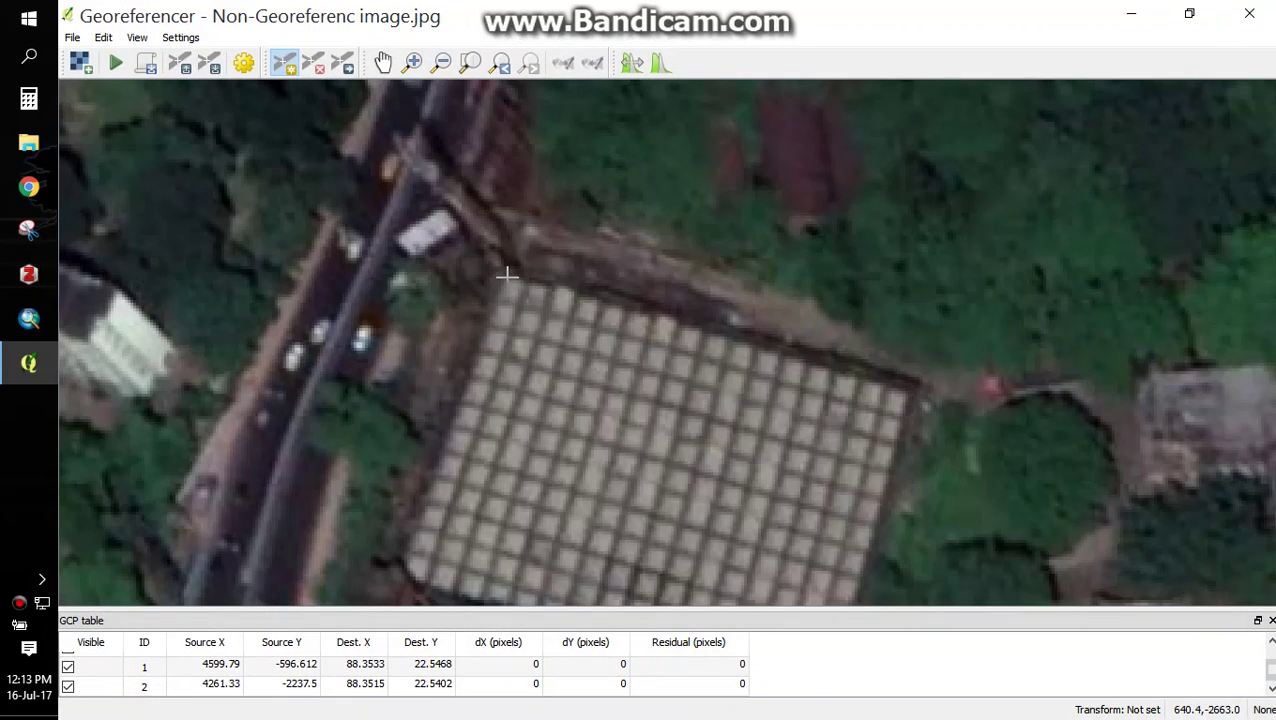
# Step: Add a control point at the grid-yard corner, matched to the master map at about 88.335, 22.539
pyautogui.click(519, 307)
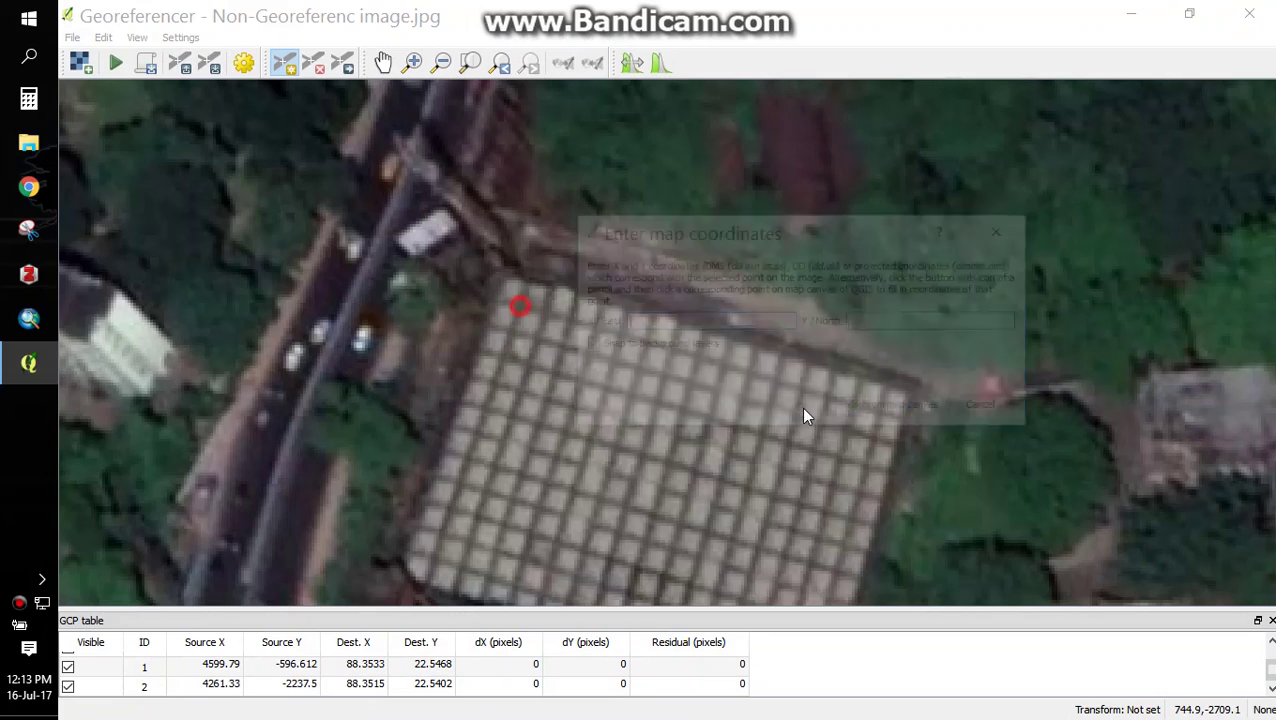
pyautogui.click(863, 404)
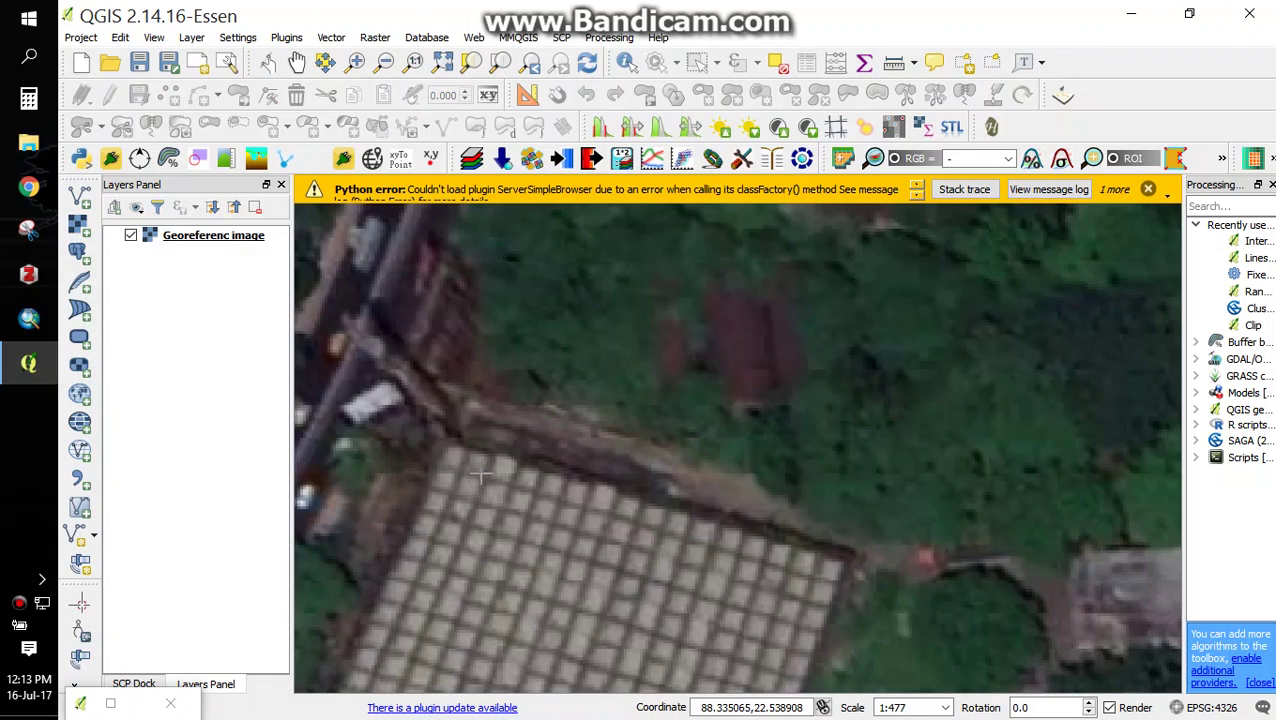
pyautogui.click(459, 473)
pyautogui.click(797, 407)
pyautogui.scroll(-3, 797, 407)
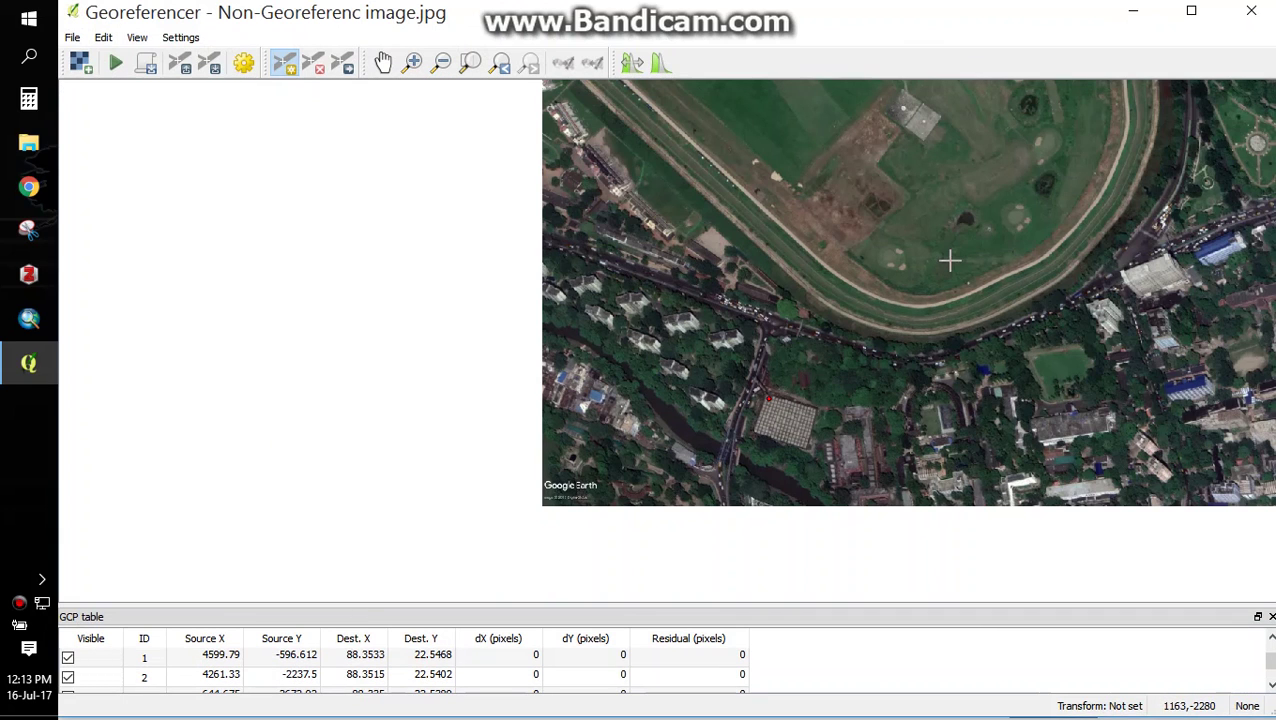
# Step: Pan and zoom out until the whole aerial image and its four control points fit
pyautogui.scroll(-1, 960, 256)
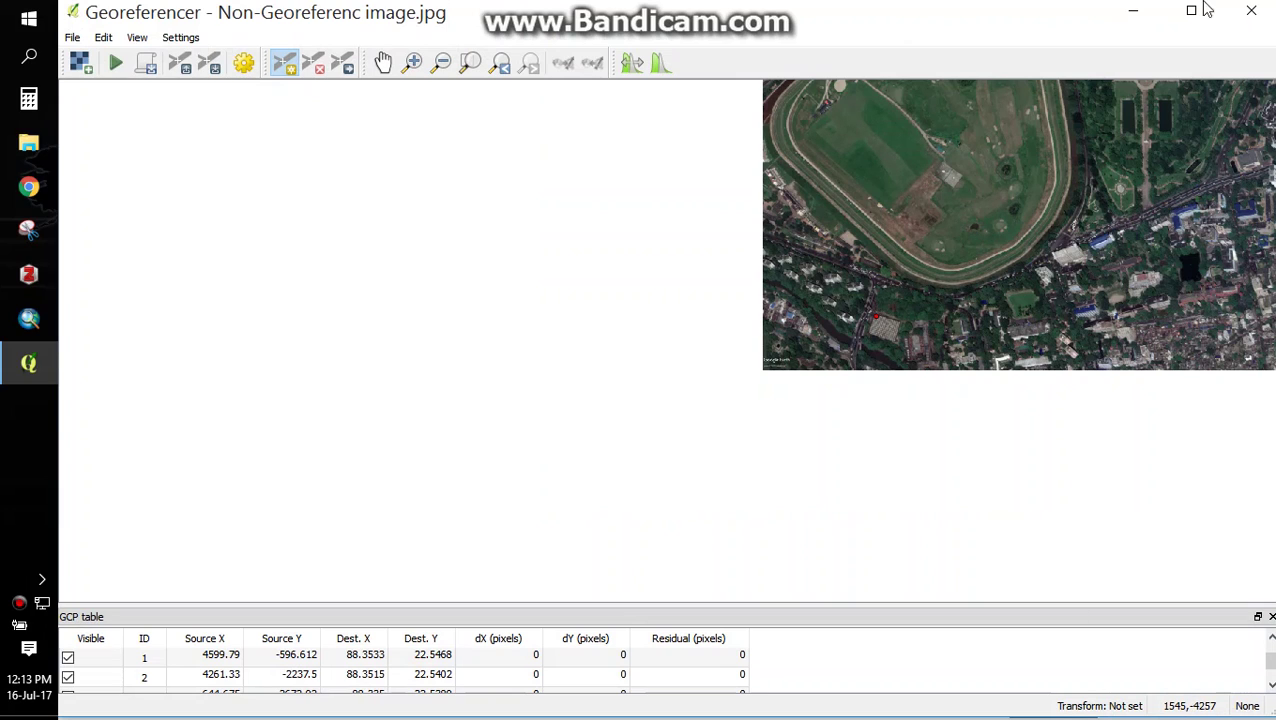
pyautogui.click(385, 65)
pyautogui.moveTo(1190, 170); pyautogui.dragTo(741, 373)
pyautogui.scroll(1, 687, 378)
pyautogui.moveTo(655, 388); pyautogui.dragTo(460, 440)
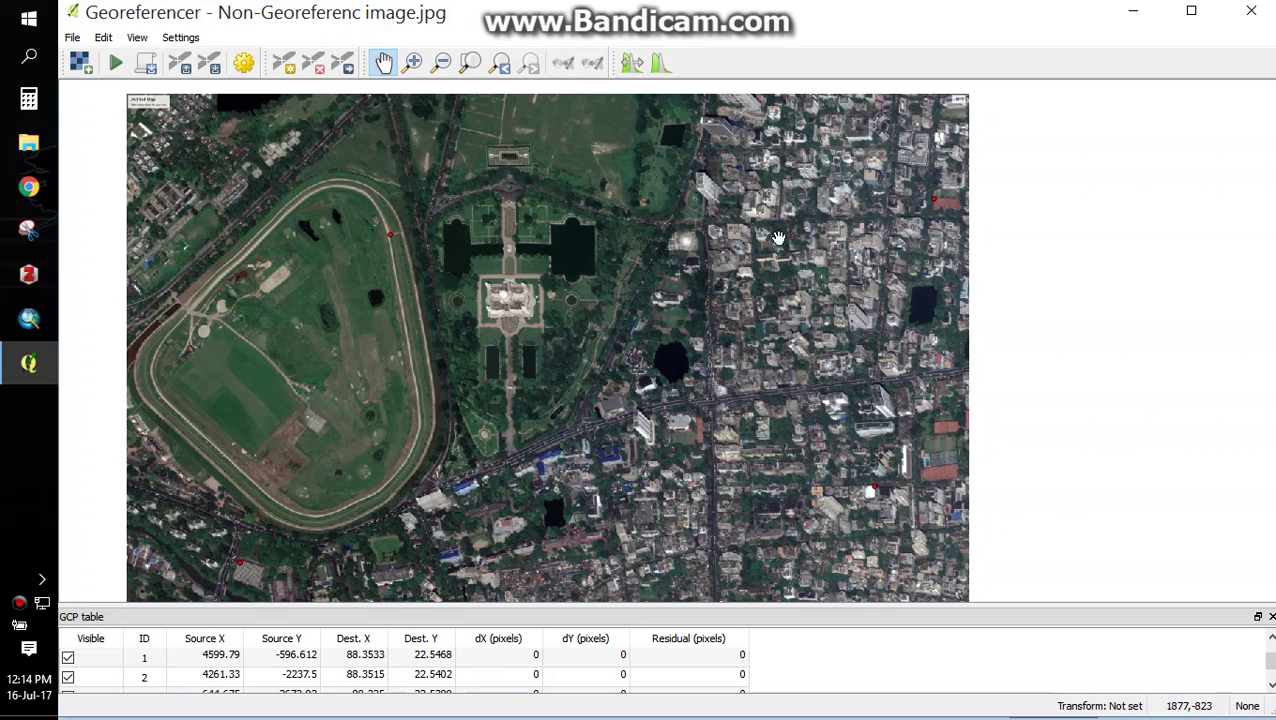
pyautogui.scroll(-1, 502, 446)
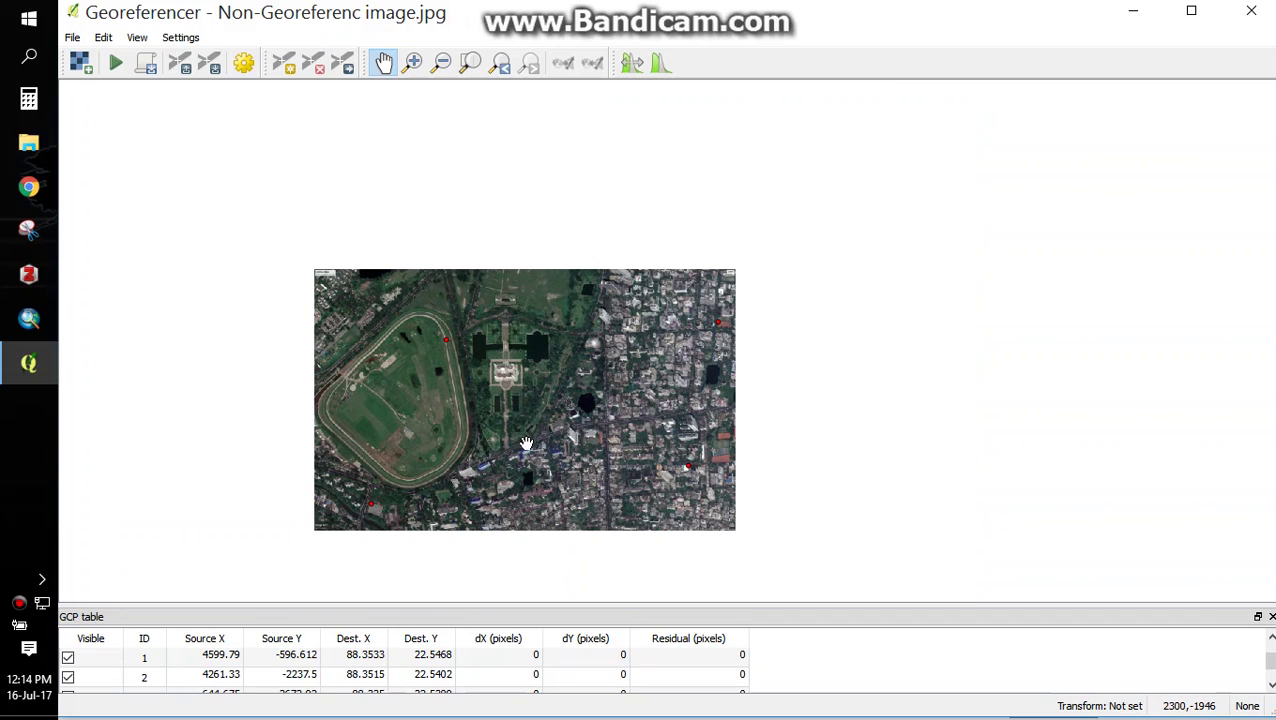
pyautogui.scroll(1, 521, 444)
pyautogui.scroll(-1, 521, 444)
# Step: Set the transformation output raster to Georef.tif in the Georefarence folder, with target CRS WGS 84
pyautogui.click(245, 64)
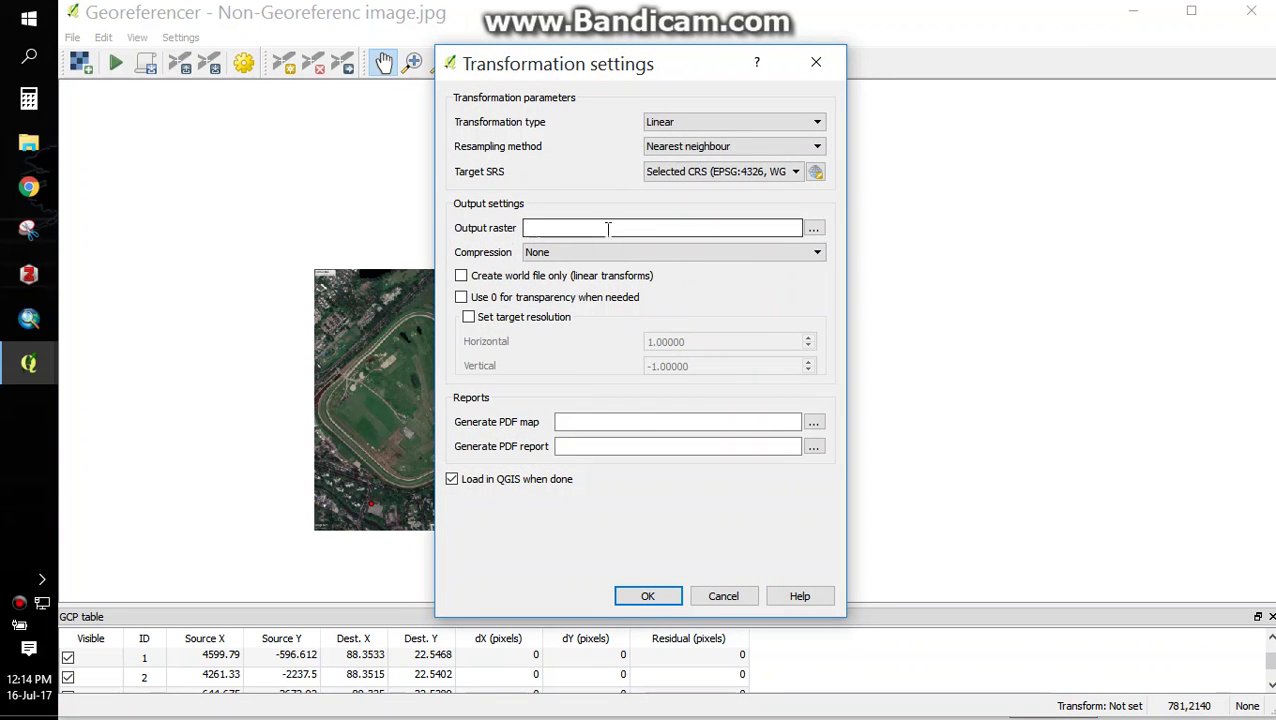
pyautogui.click(813, 228)
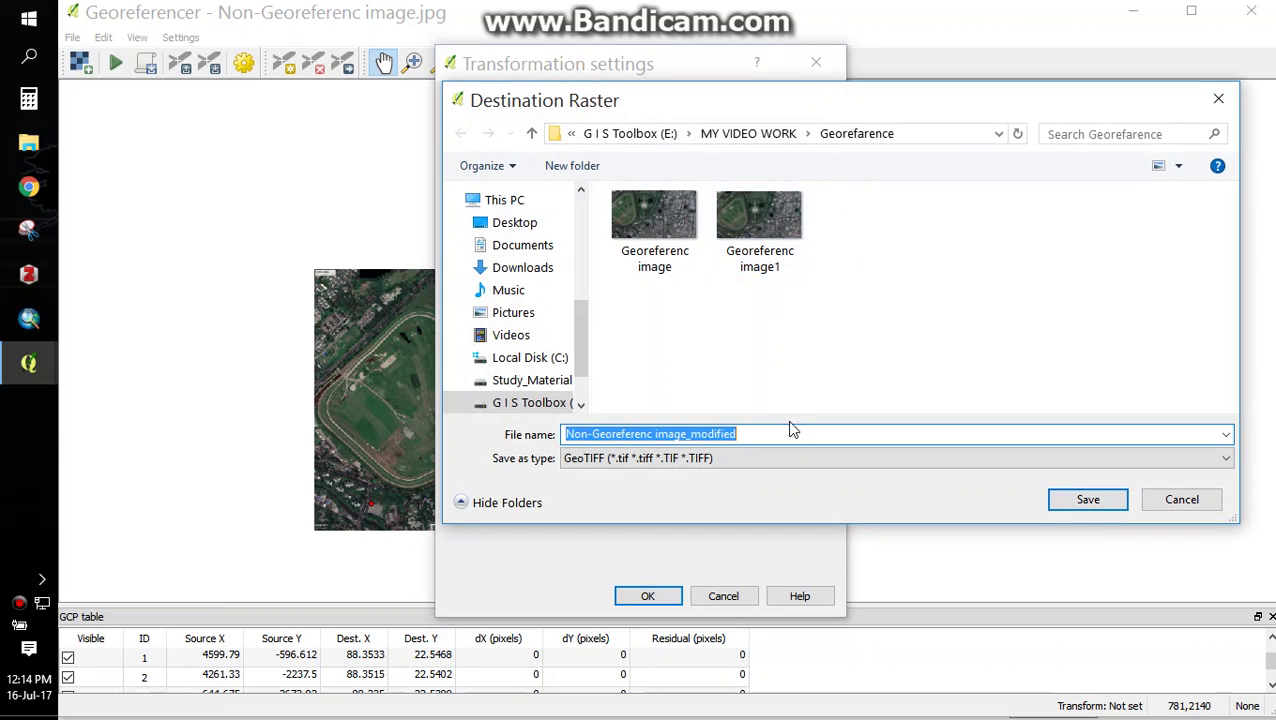
pyautogui.moveTo(770, 434); pyautogui.dragTo(515, 415)
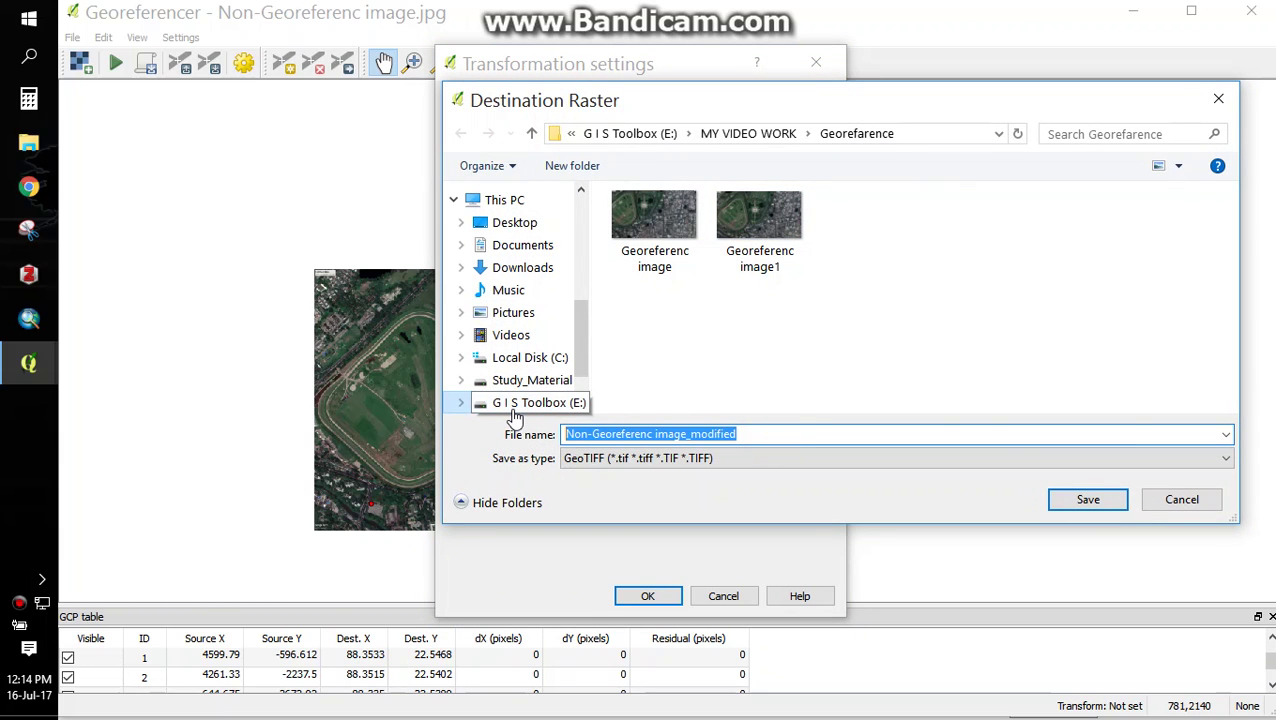
pyautogui.write('Georef')
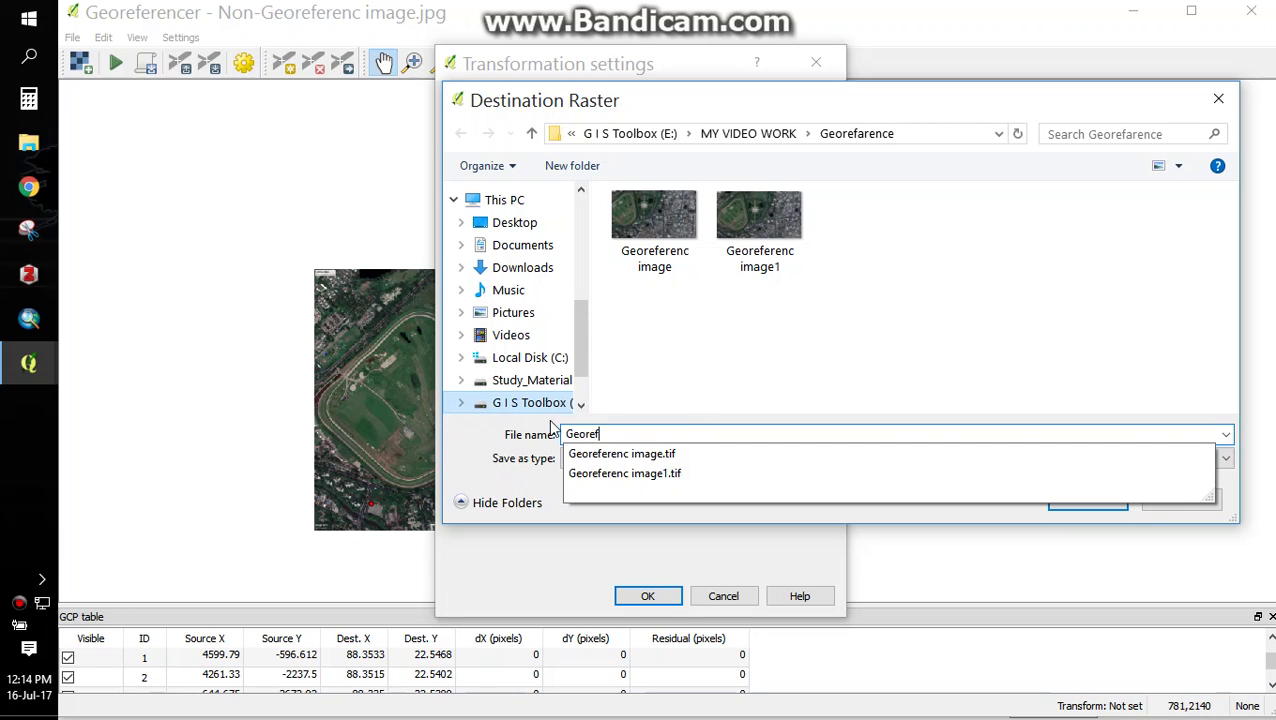
pyautogui.click(1111, 341)
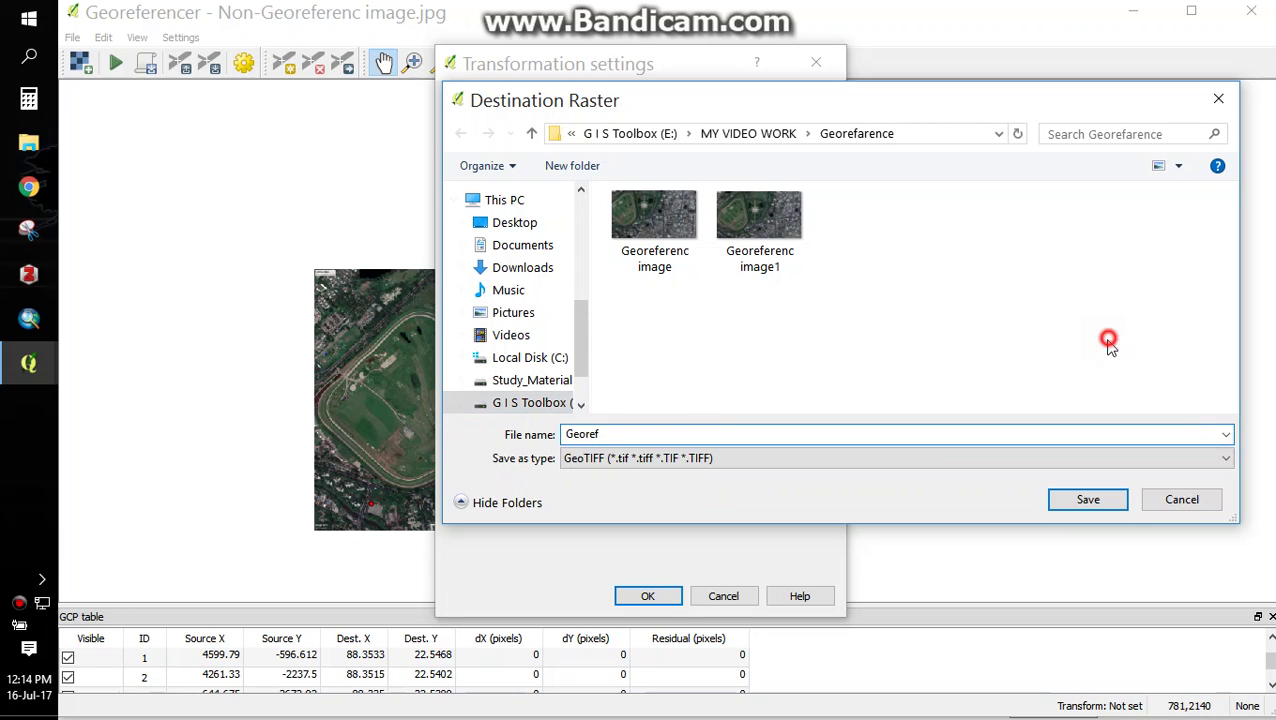
pyautogui.click(1082, 501)
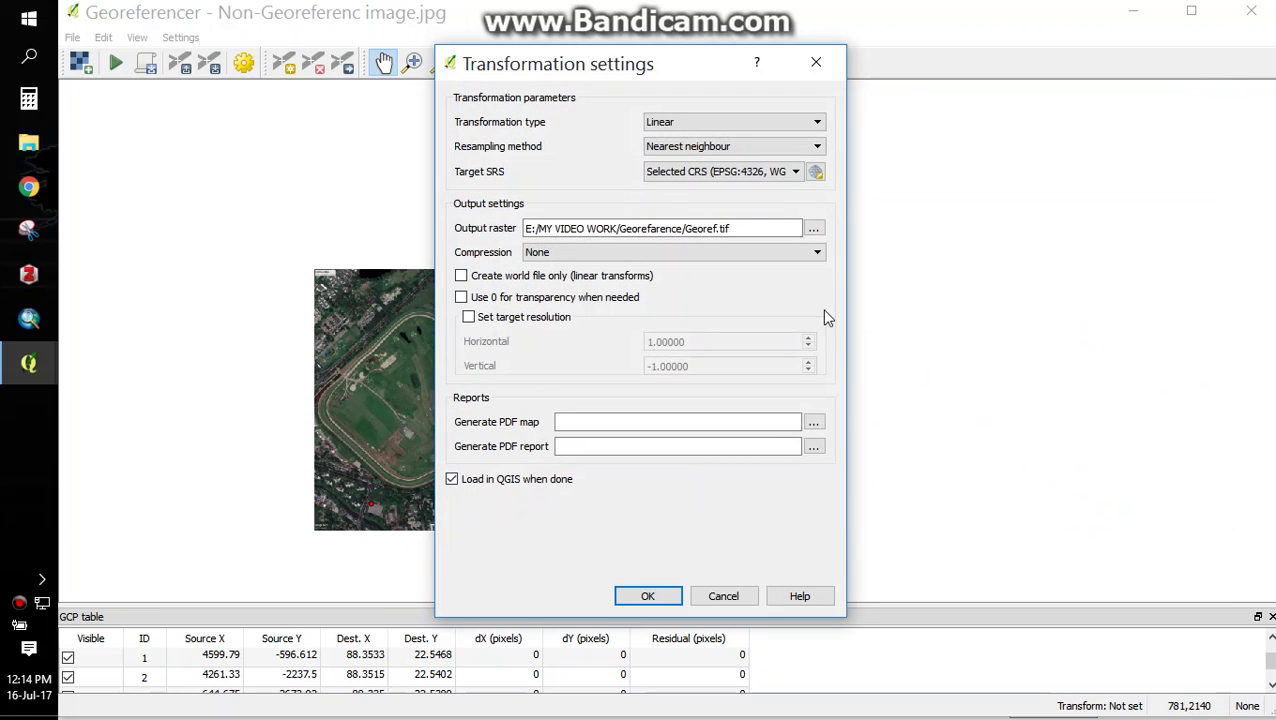
pyautogui.click(815, 171)
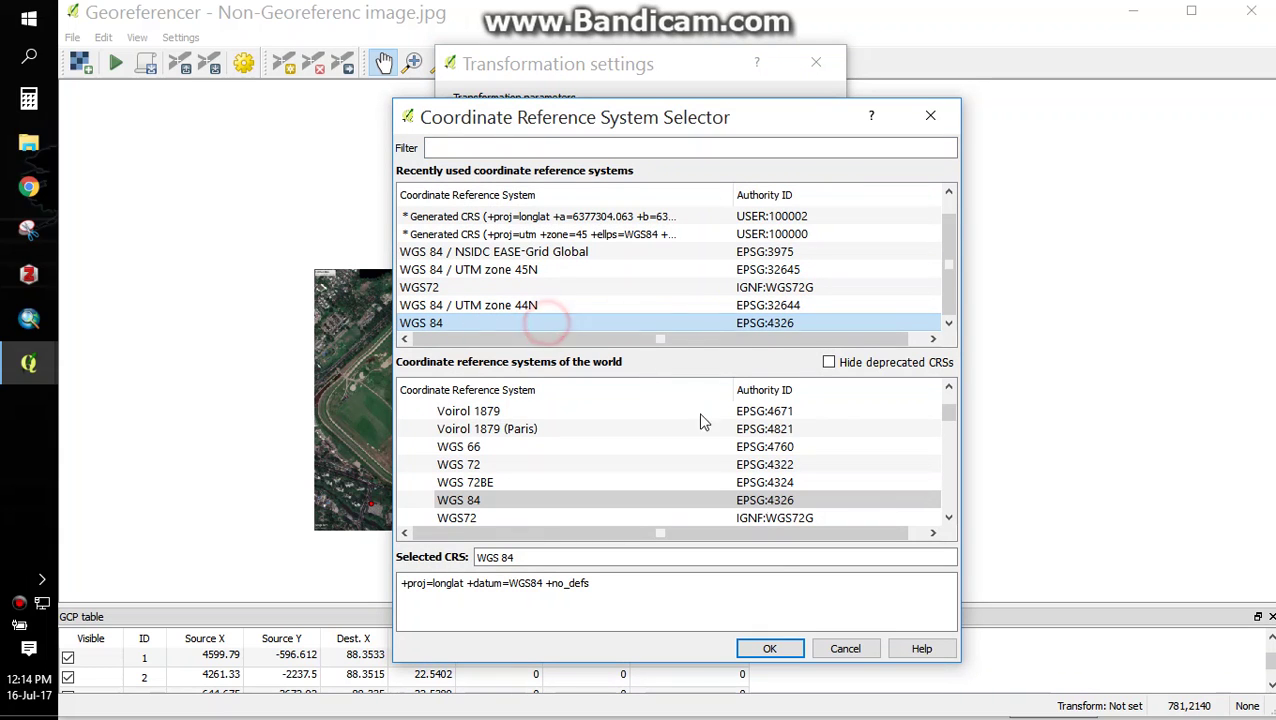
pyautogui.click(769, 648)
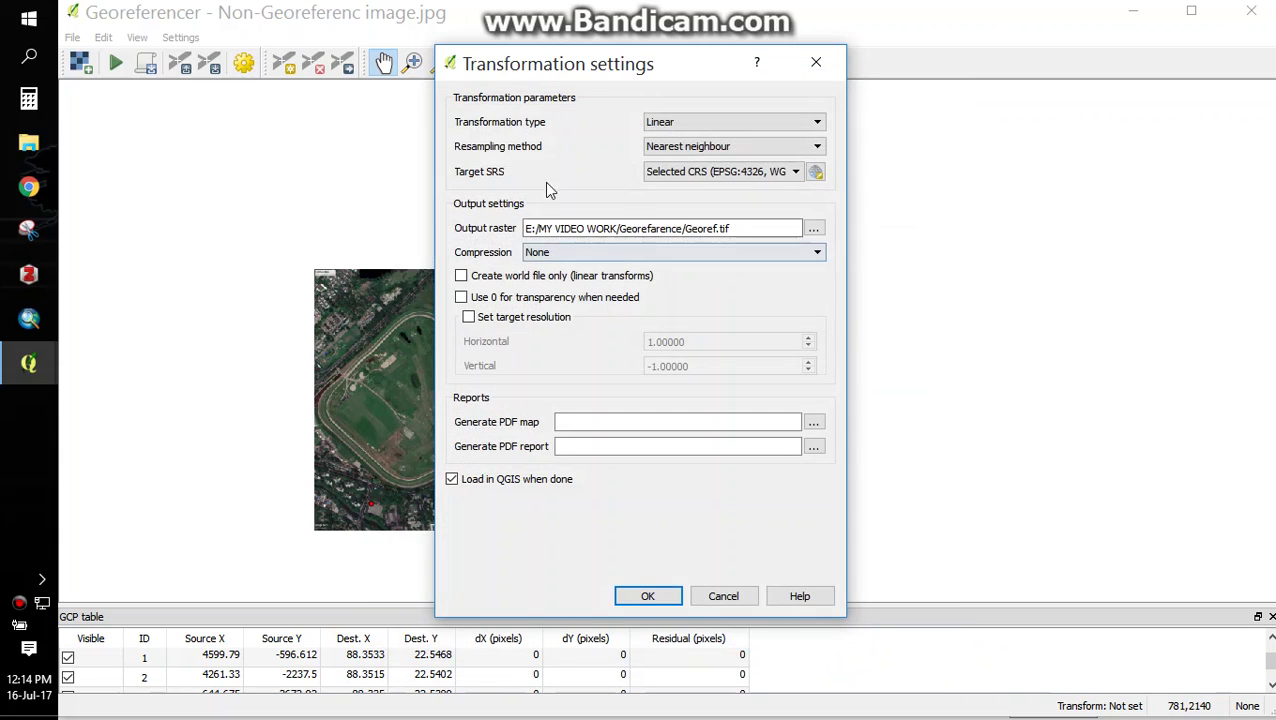
pyautogui.click(648, 593)
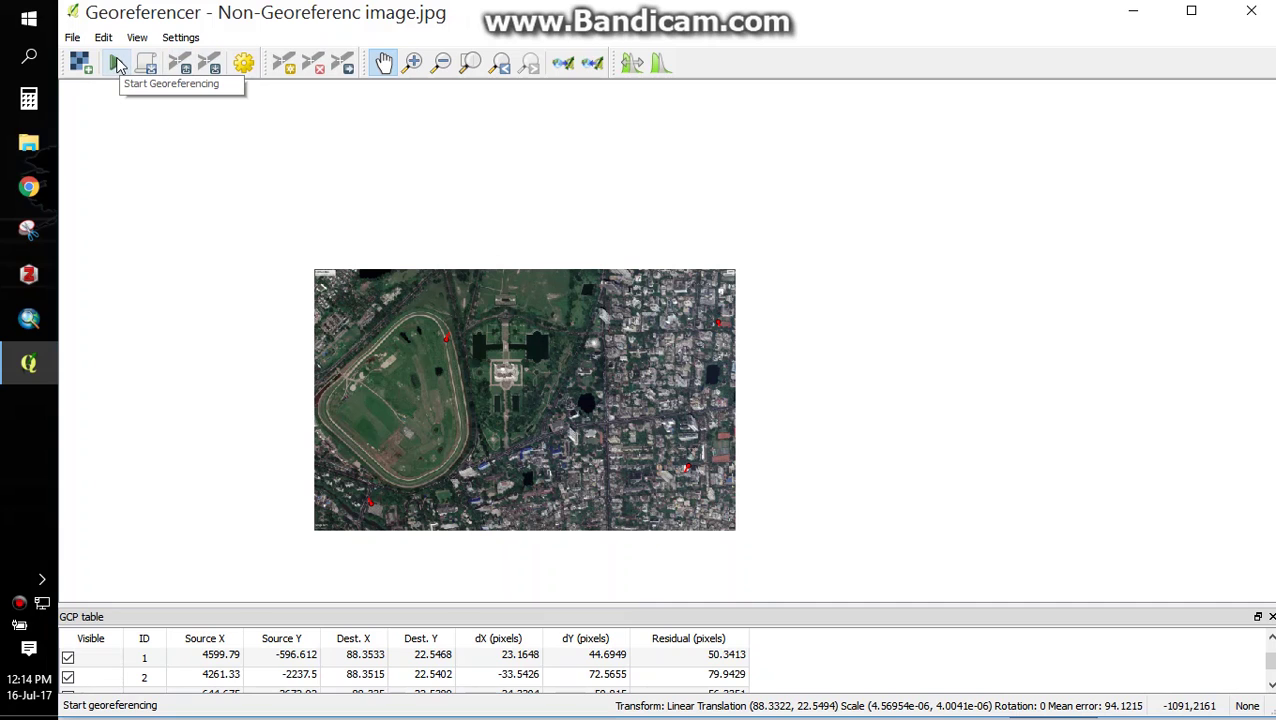
# Step: Run the georeferencing to create the Georef raster, then return to the main map
pyautogui.click(116, 64)
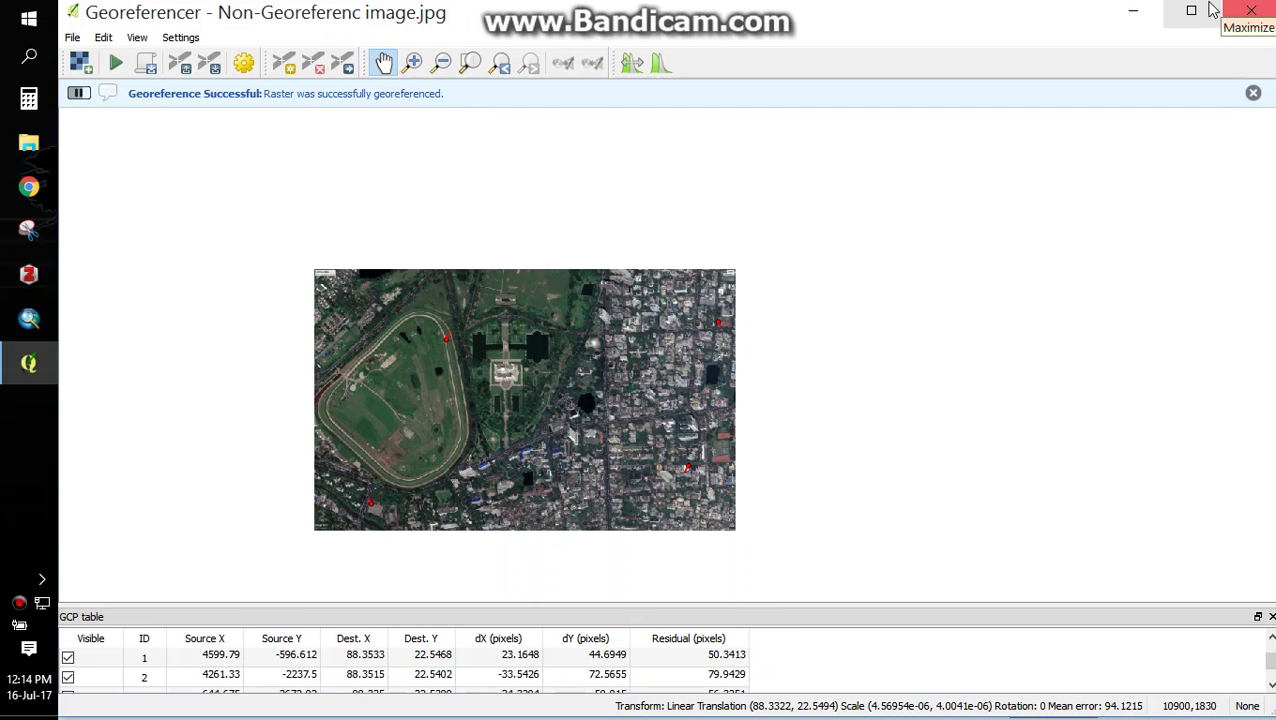
pyautogui.click(1250, 12)
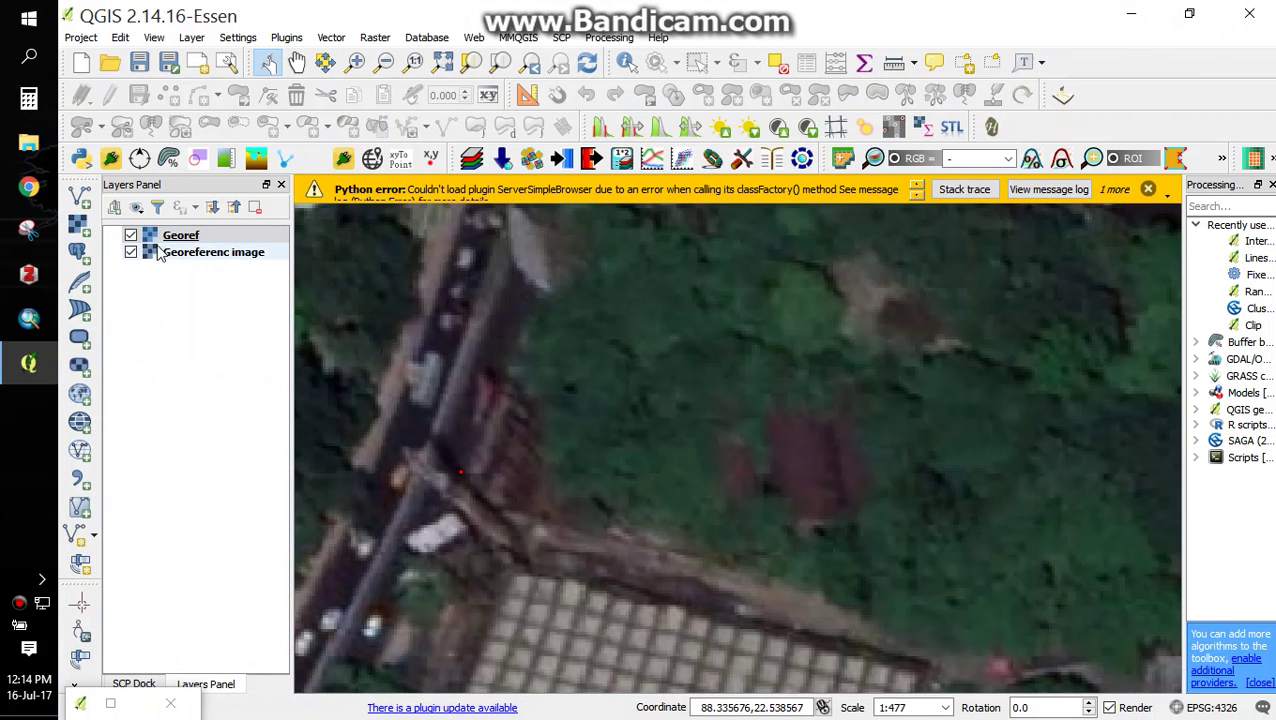
# Step: Remove the 'Georeferenc image' layer from the project
pyautogui.rightClick(190, 253)
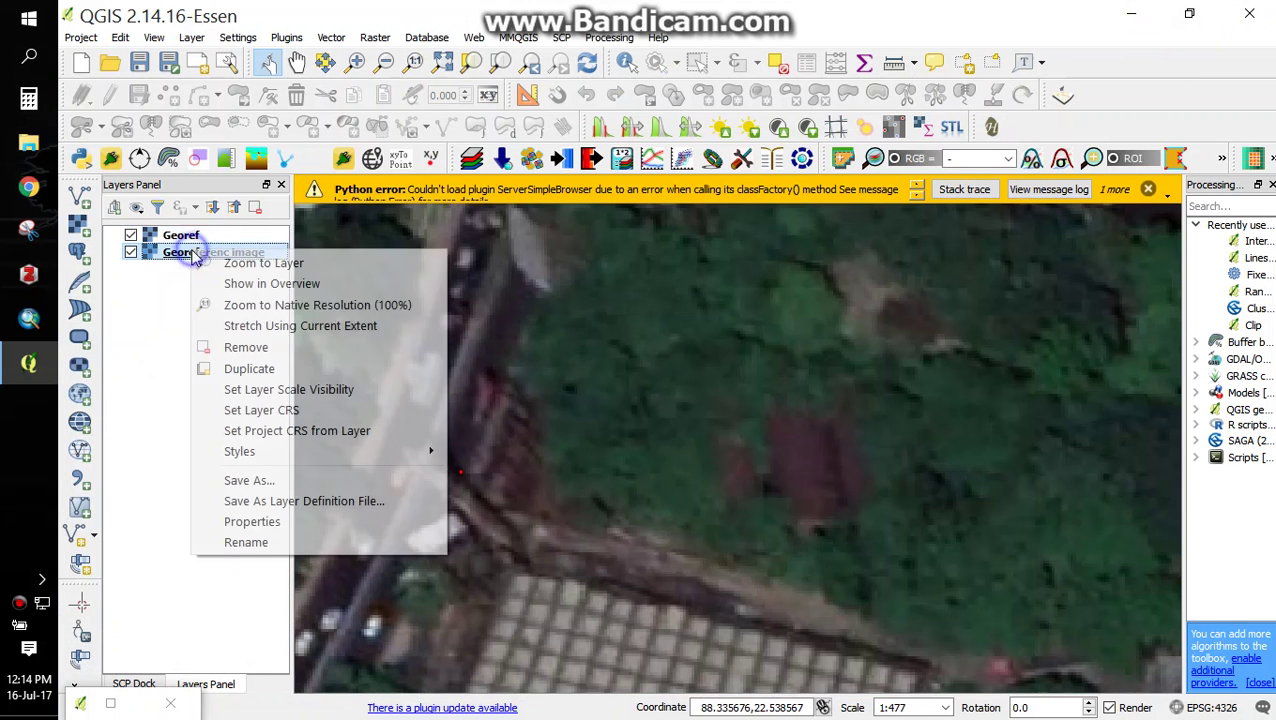
pyautogui.click(255, 348)
pyautogui.click(672, 393)
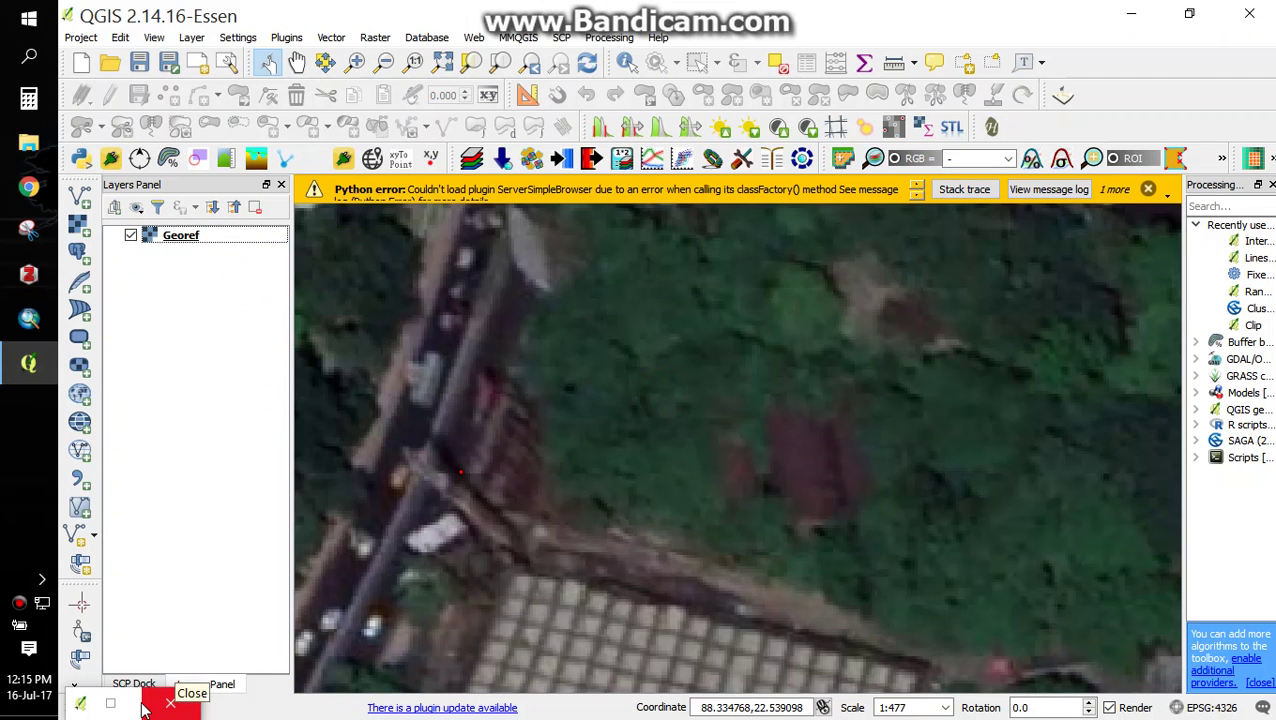
# Step: Close the Georeferencer, discarding the control points
pyautogui.click(110, 704)
pyautogui.click(1265, 9)
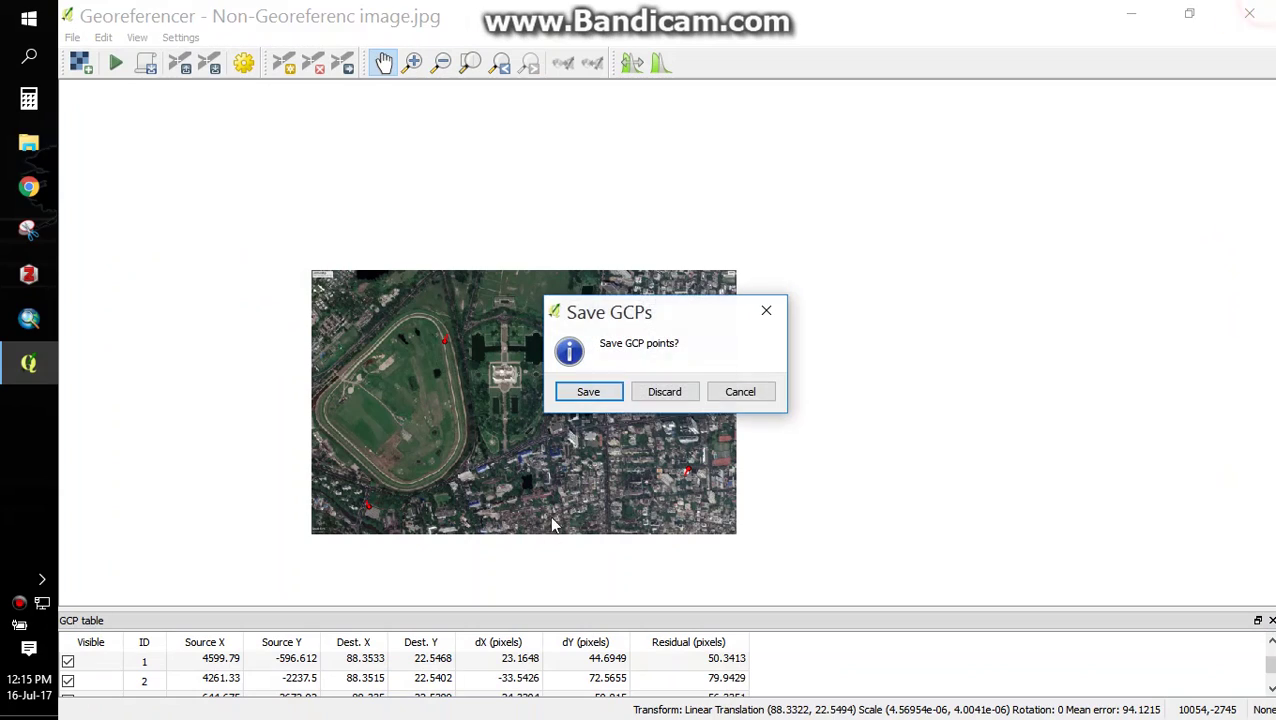
pyautogui.click(684, 394)
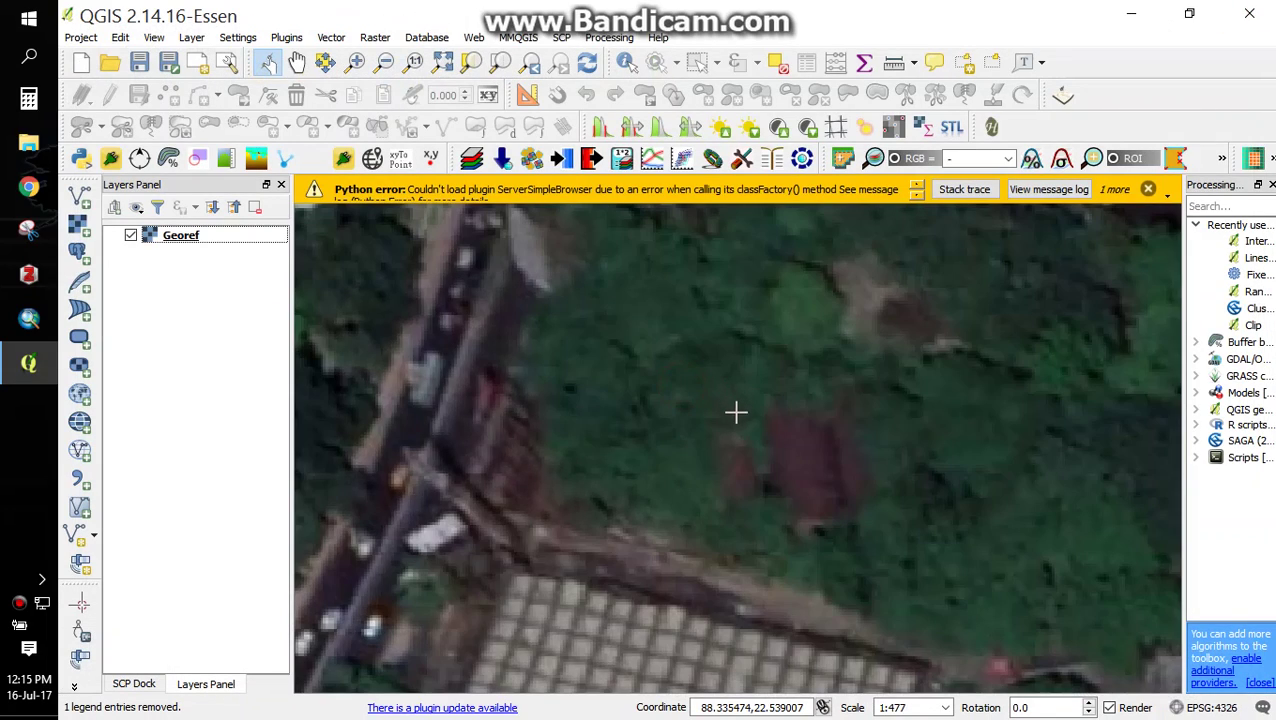
# Step: Zoom the main map to the full Georef layer, showing the racecourse and city blocks
pyautogui.scroll(-1, 743, 436)
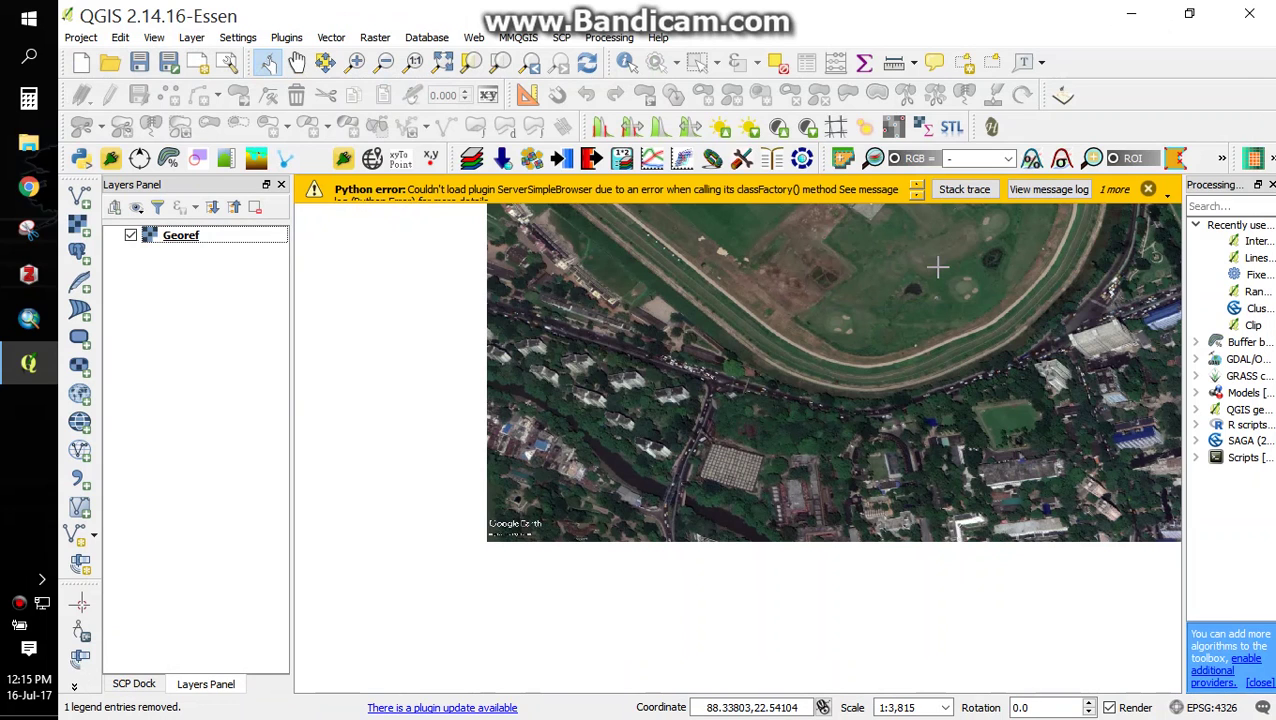
pyautogui.scroll(1, 930, 285)
pyautogui.scroll(-2, 955, 270)
pyautogui.scroll(-1, 985, 245)
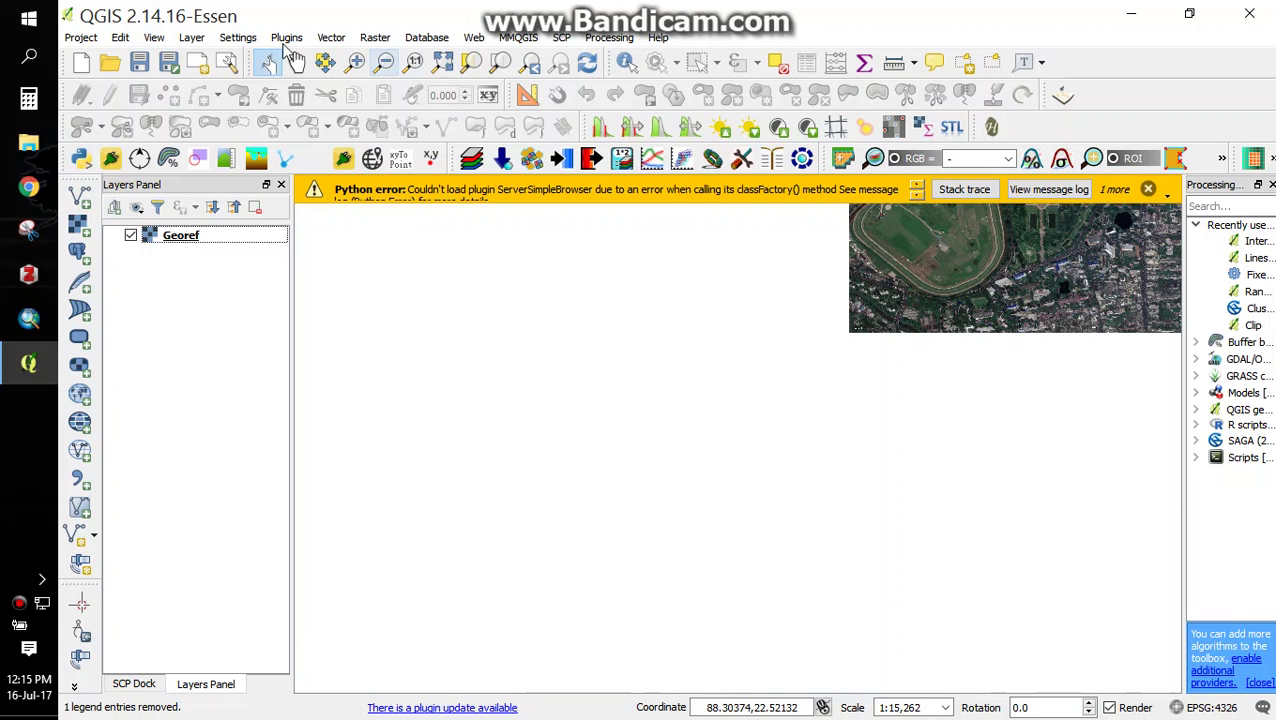
pyautogui.click(447, 62)
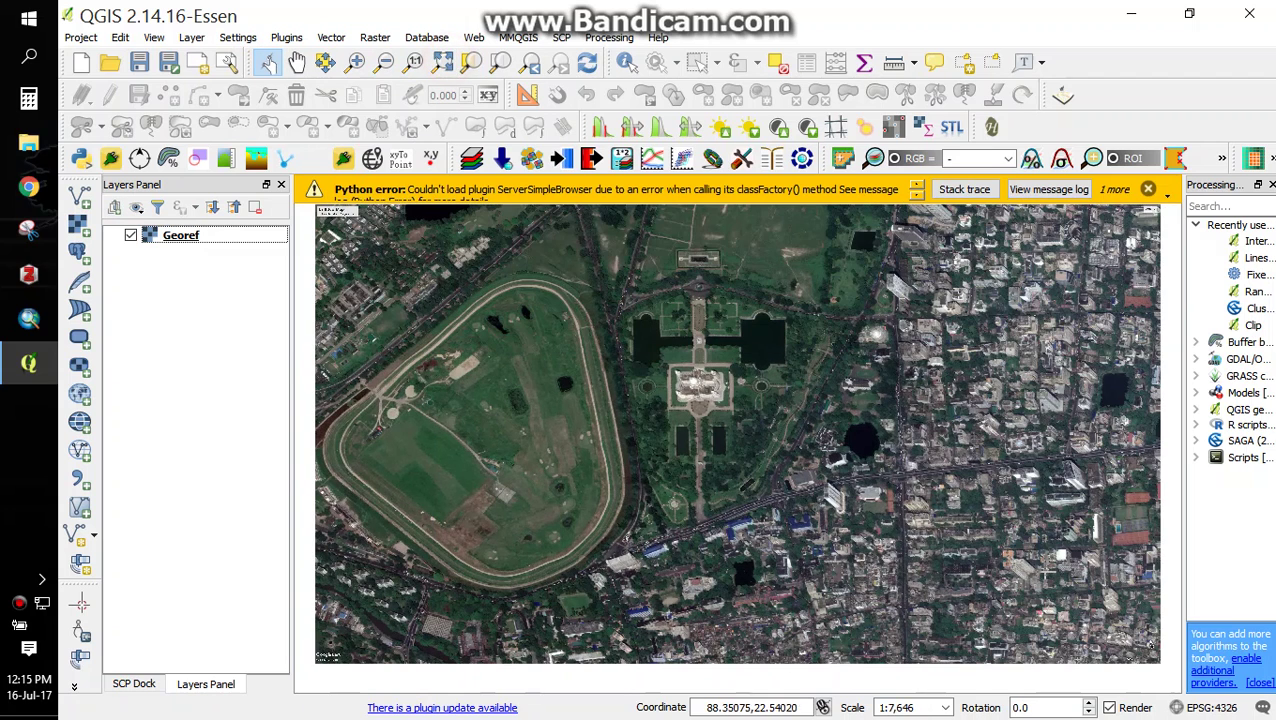